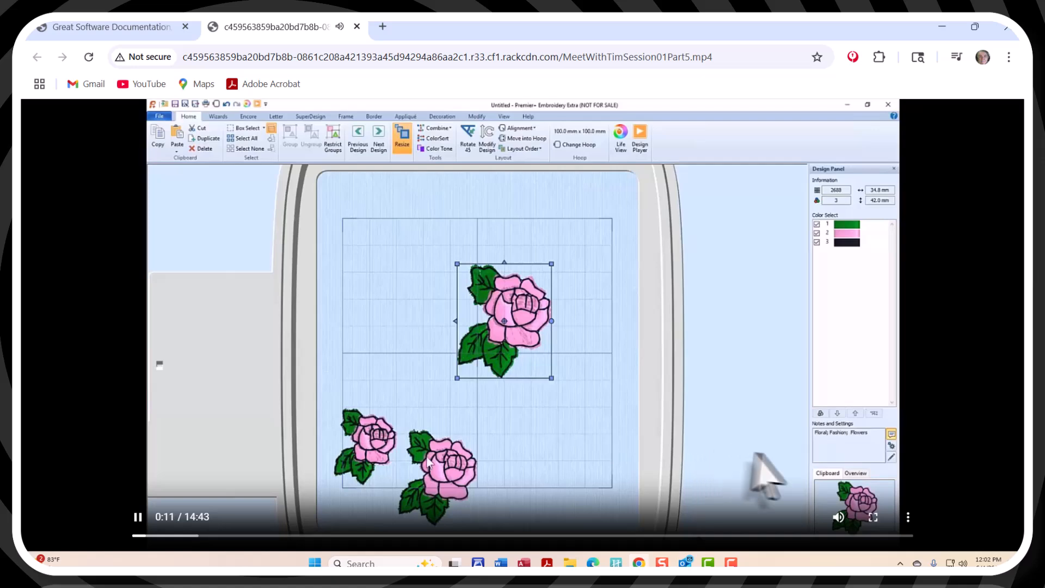
# Step: Show the playing embroidery lesson video in full screen
pyautogui.click(873, 517)
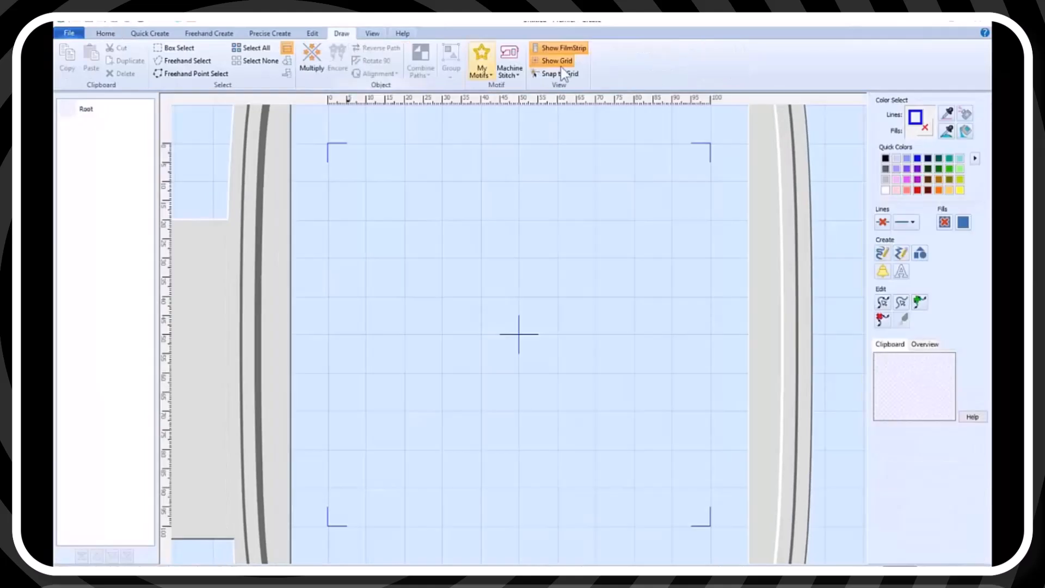
# Step: Draw a white-filled circle about 55 mm in diameter around the centre of the hoop
pyautogui.click(919, 253)
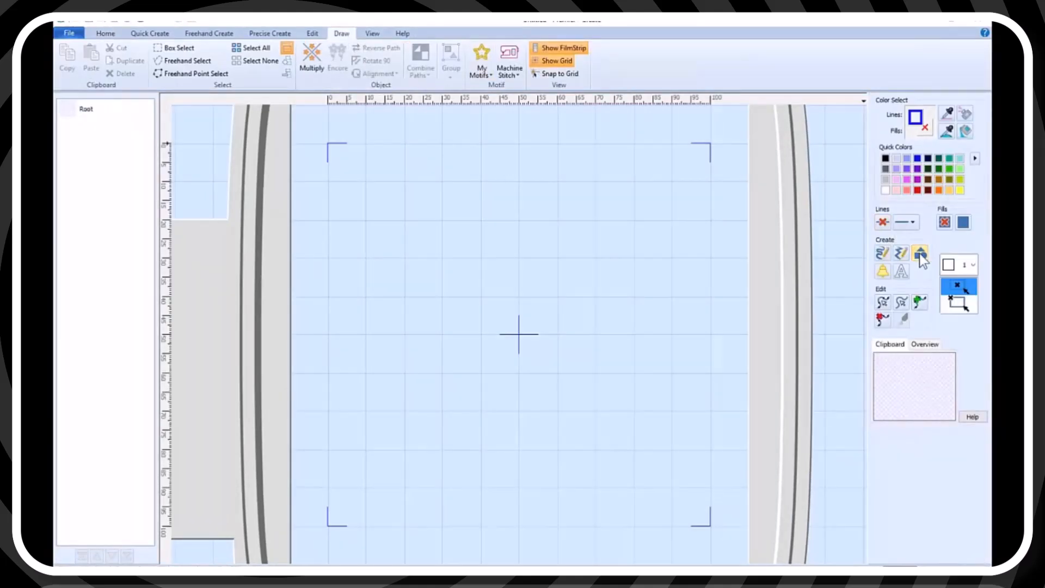
pyautogui.click(974, 265)
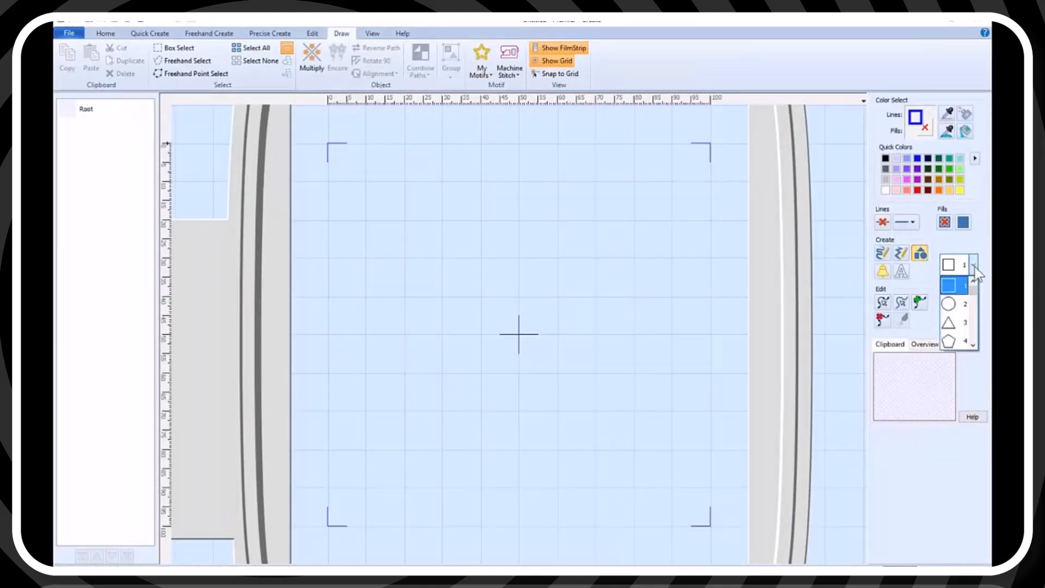
pyautogui.click(948, 303)
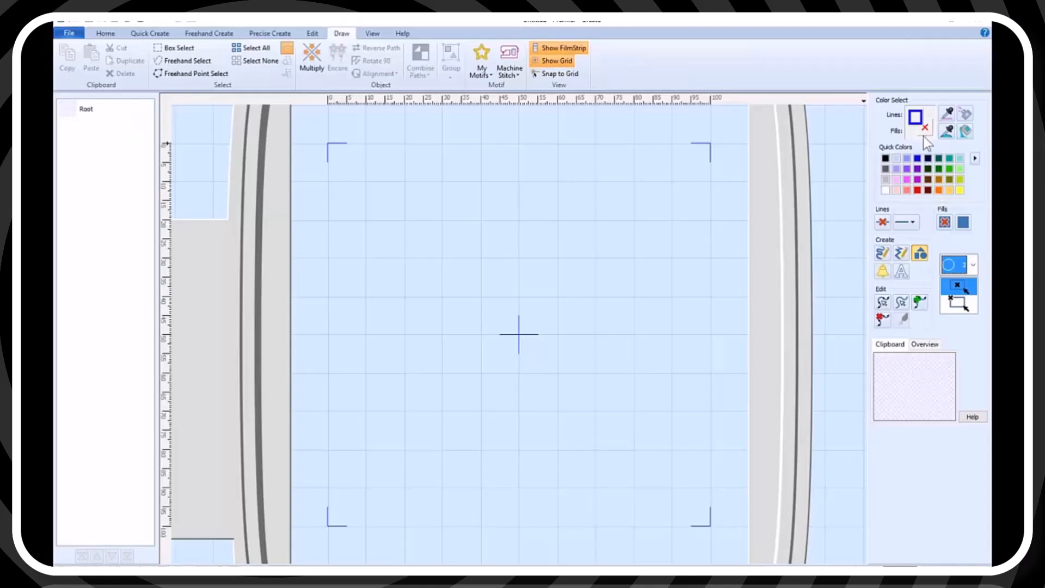
pyautogui.click(885, 190)
pyautogui.click(920, 254)
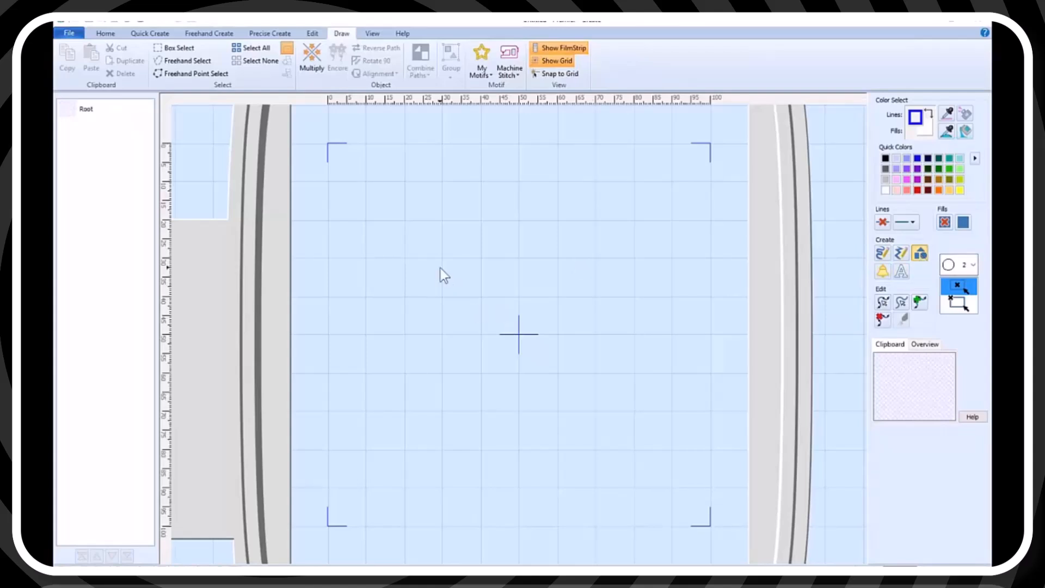
pyautogui.moveTo(399, 259); pyautogui.dragTo(524, 344)
pyautogui.rightClick(451, 282)
pyautogui.moveTo(400, 244); pyautogui.dragTo(522, 296)
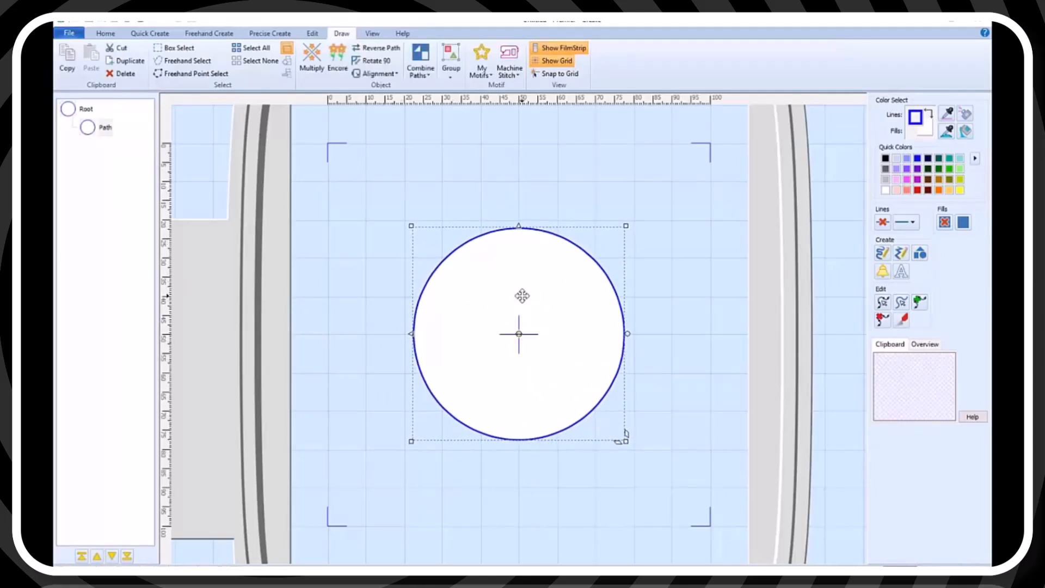
# Step: Convert the drawn circle into a stitched pattern fill area with QuickStitch
pyautogui.click(151, 35)
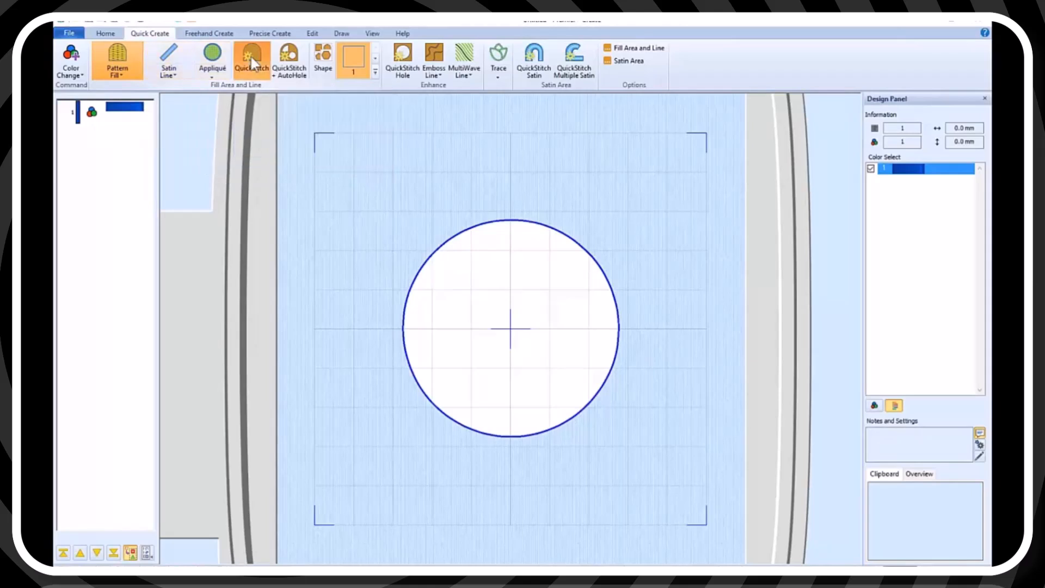
pyautogui.click(511, 328)
pyautogui.click(549, 341)
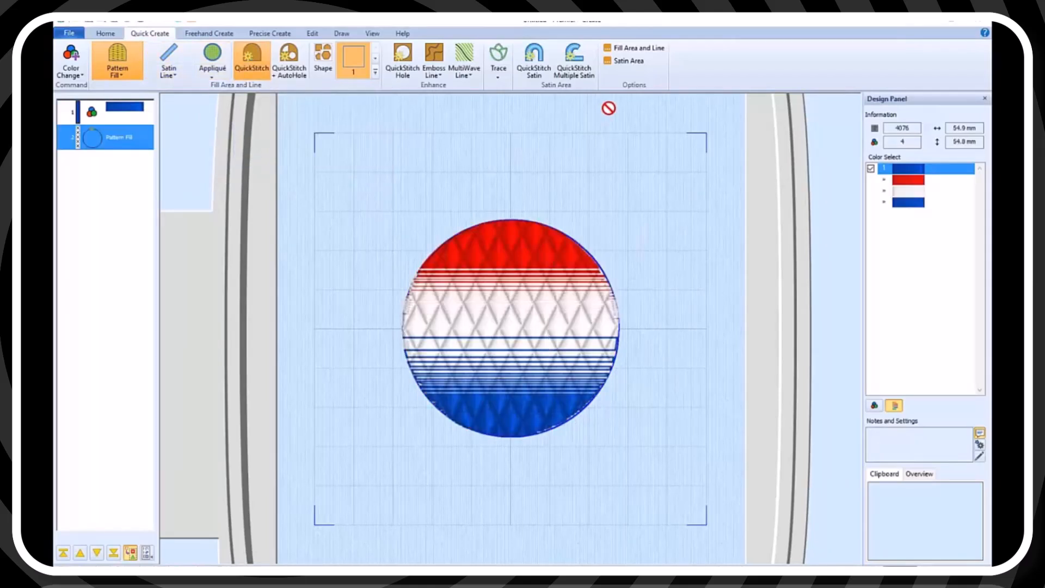
# Step: Reset the circle's pattern fill options to the system default
pyautogui.click(492, 312)
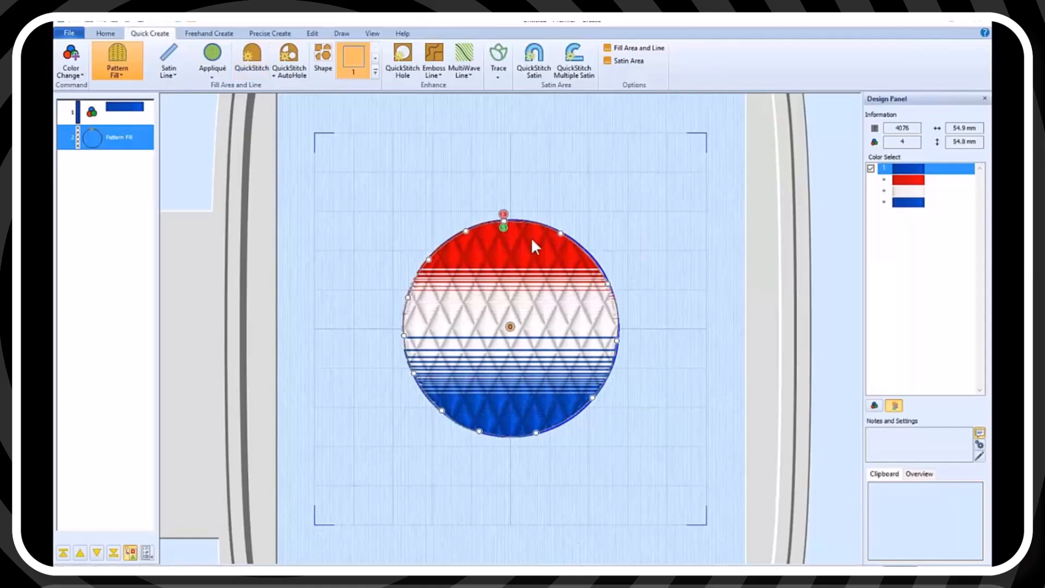
pyautogui.doubleClick(562, 276)
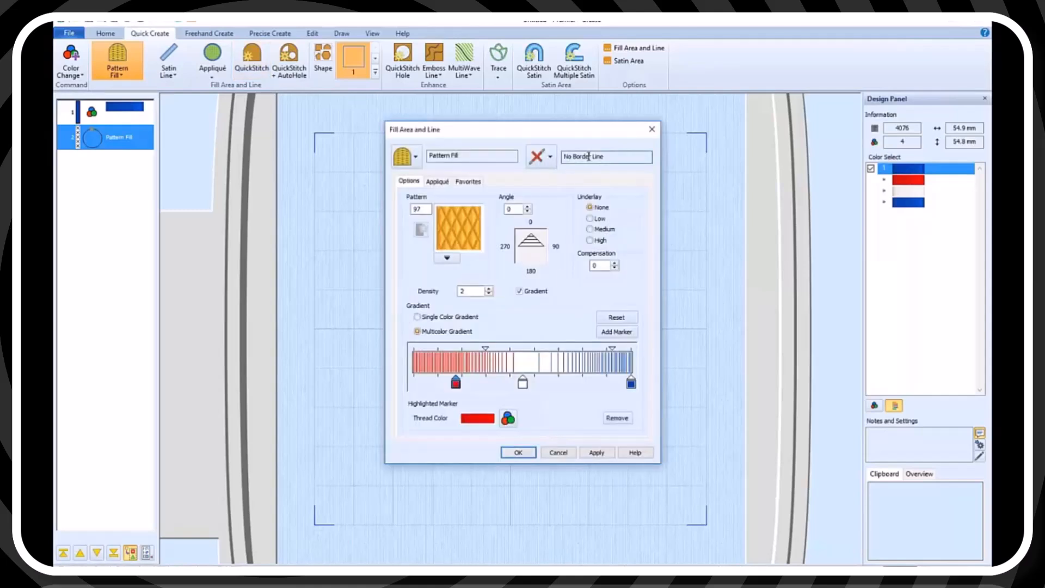
pyautogui.click(469, 181)
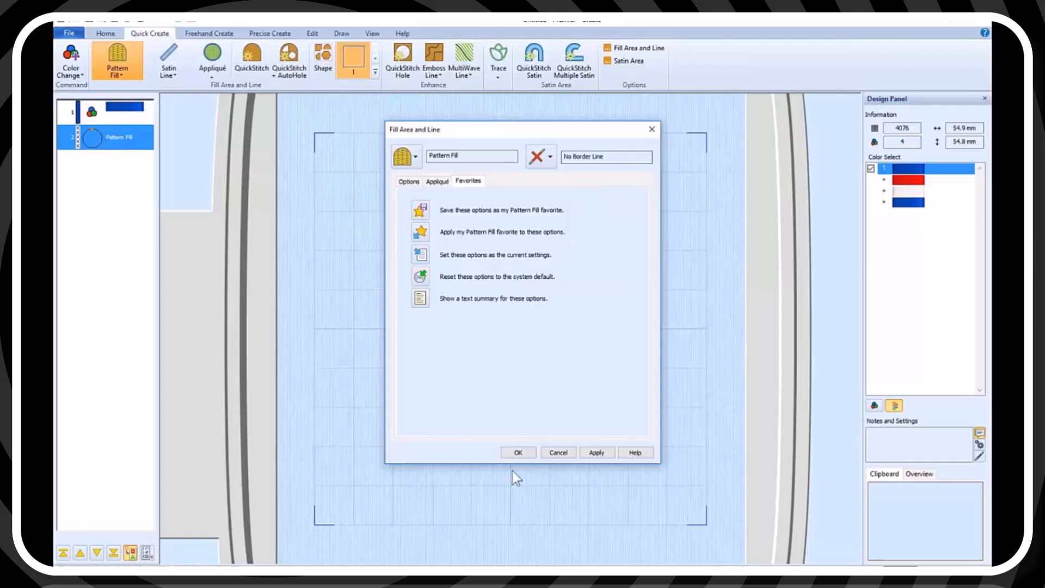
pyautogui.click(514, 451)
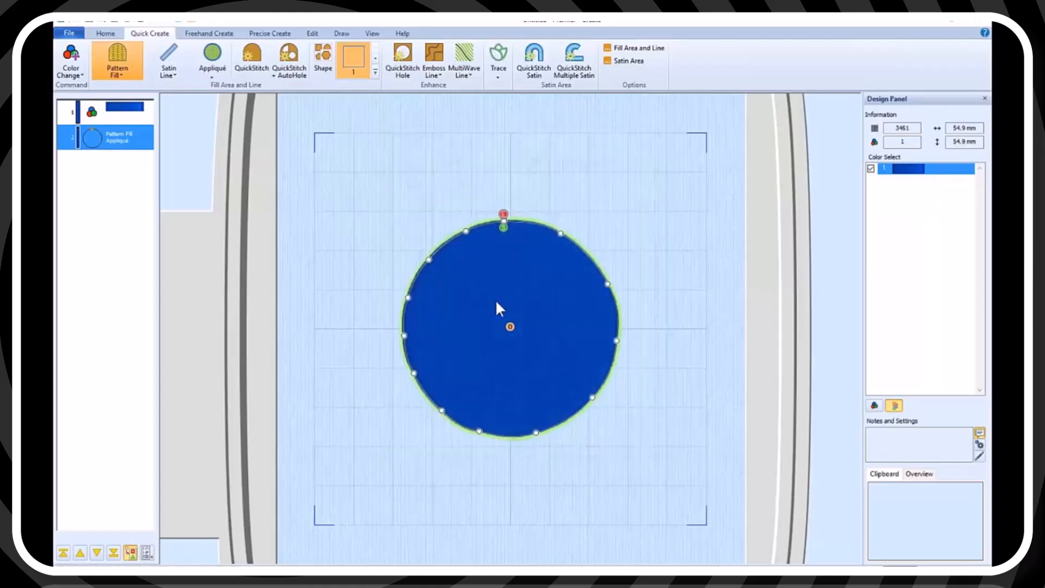
# Step: Set the appliqué method of the circle's fill area to None and apply it
pyautogui.doubleClick(514, 266)
pyautogui.click(436, 181)
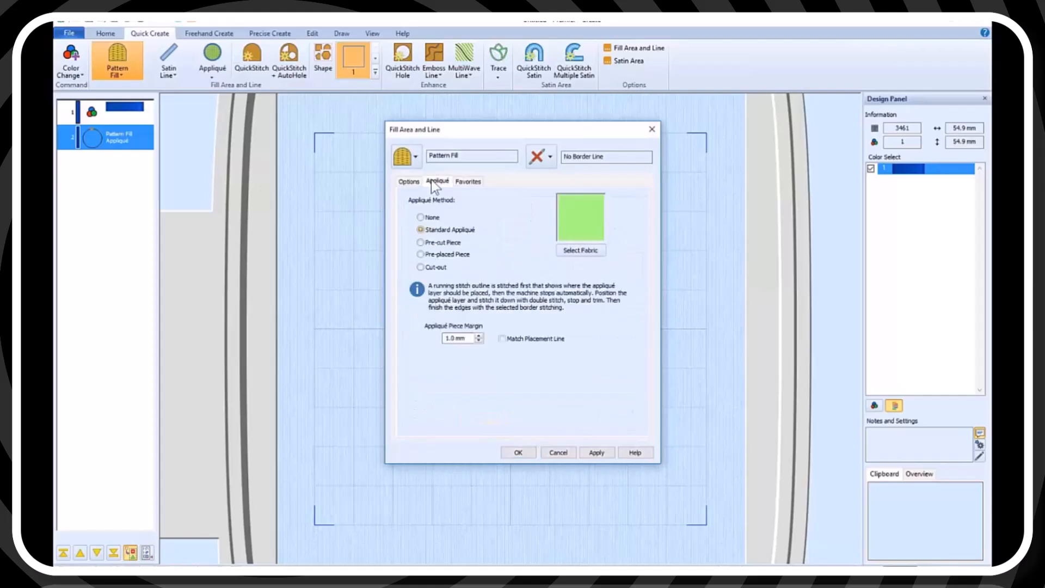
pyautogui.click(434, 217)
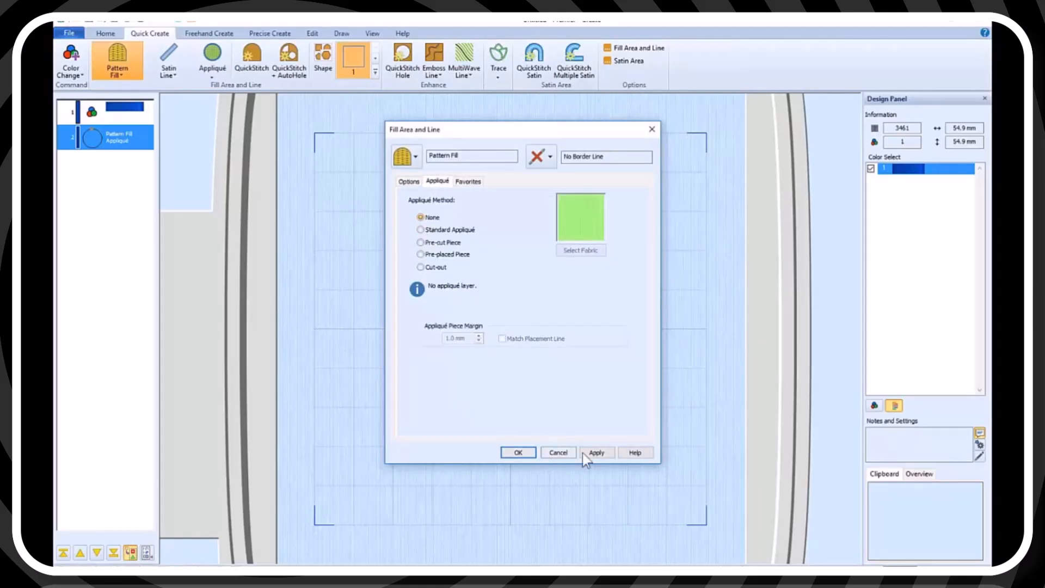
pyautogui.click(596, 452)
pyautogui.click(518, 452)
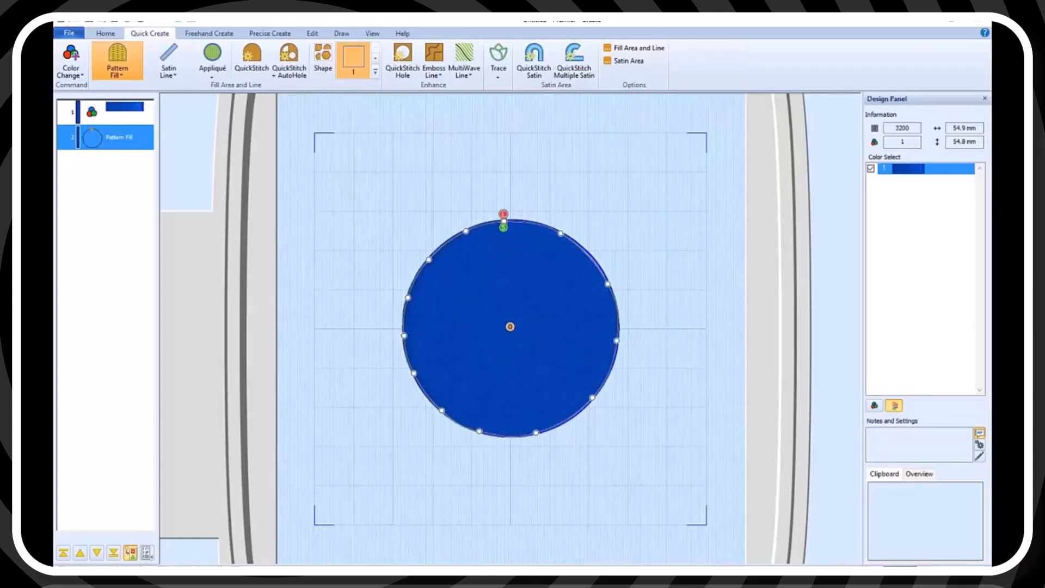
# Step: Display the filled circle enlarged in 2D View to expose its individual stitches
pyautogui.moveTo(652, 451); pyautogui.dragTo(378, 193)
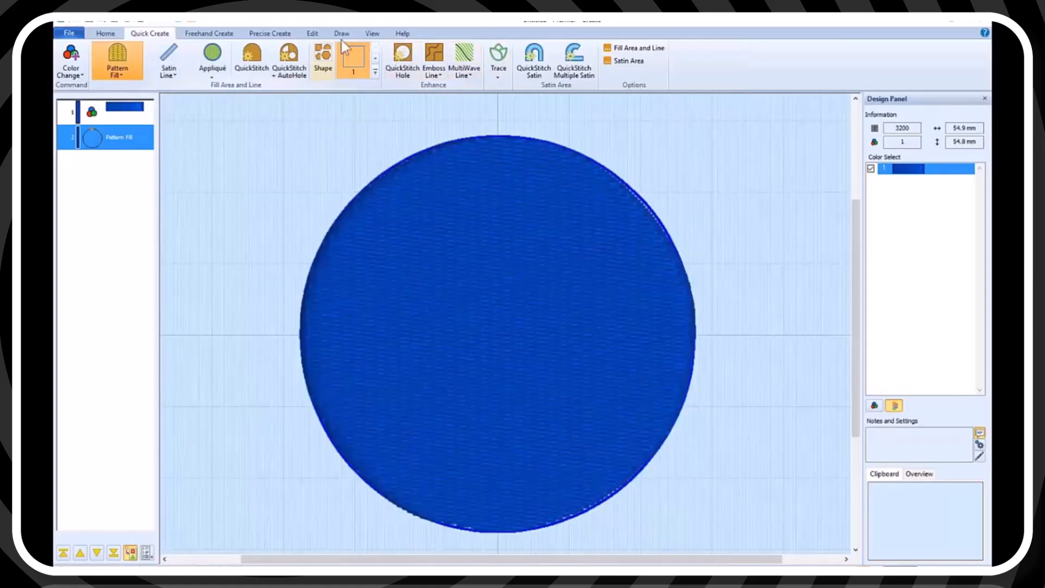
pyautogui.click(372, 33)
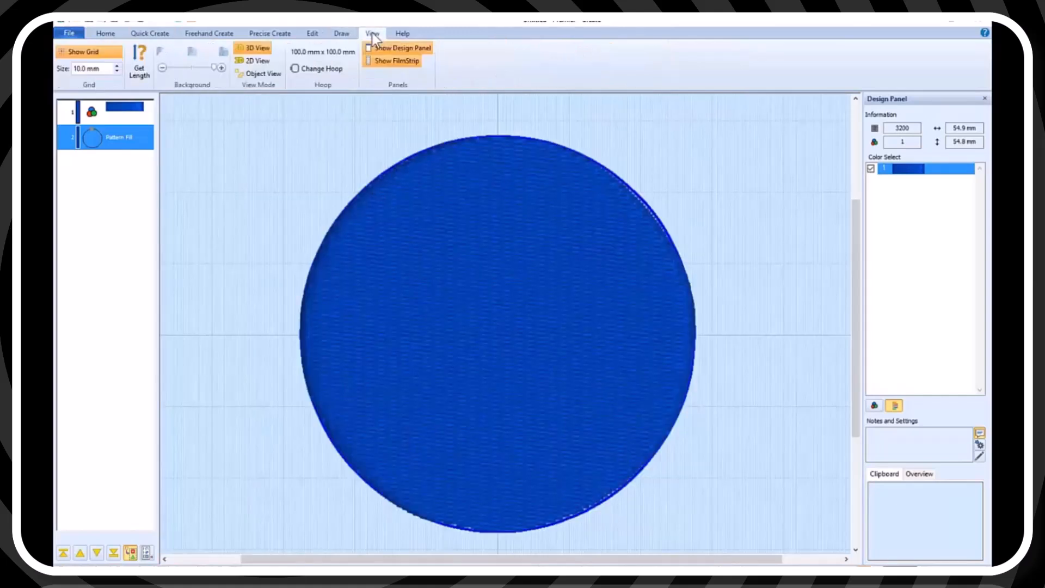
pyautogui.click(257, 61)
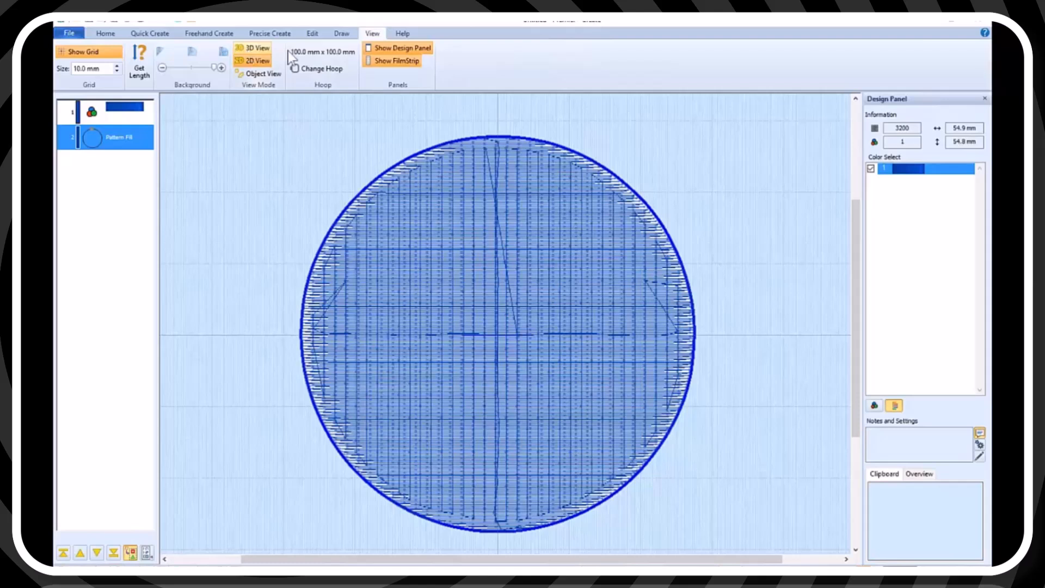
# Step: Set the underlay of the circle's pattern fill to None
pyautogui.click(148, 35)
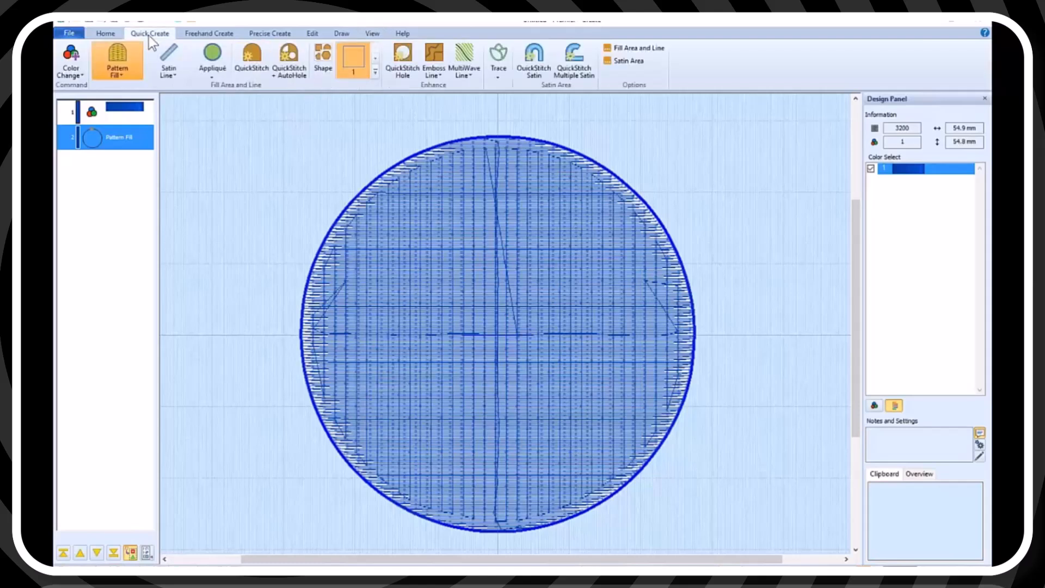
pyautogui.click(465, 205)
pyautogui.doubleClick(514, 187)
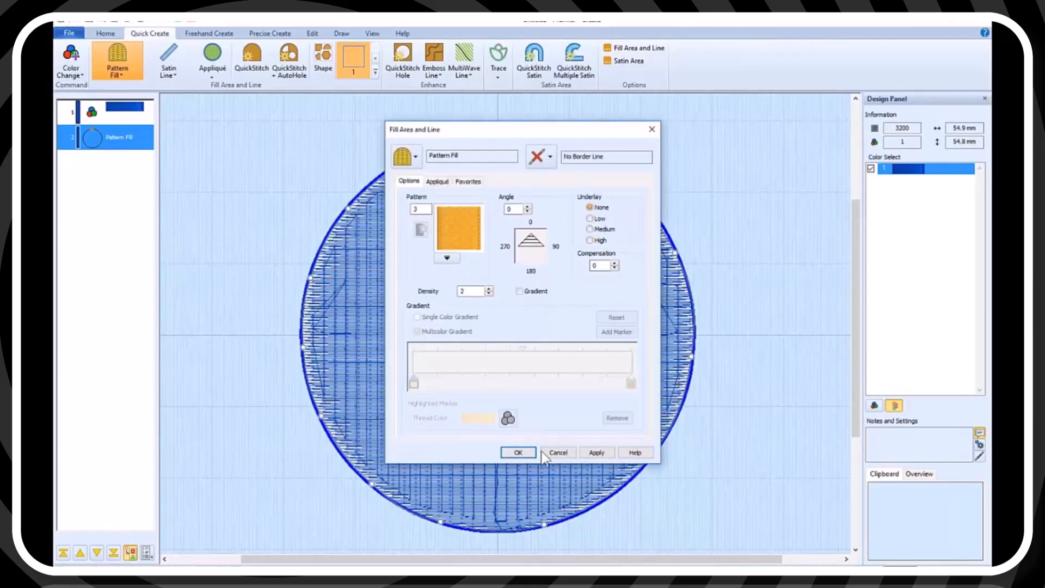
pyautogui.click(519, 452)
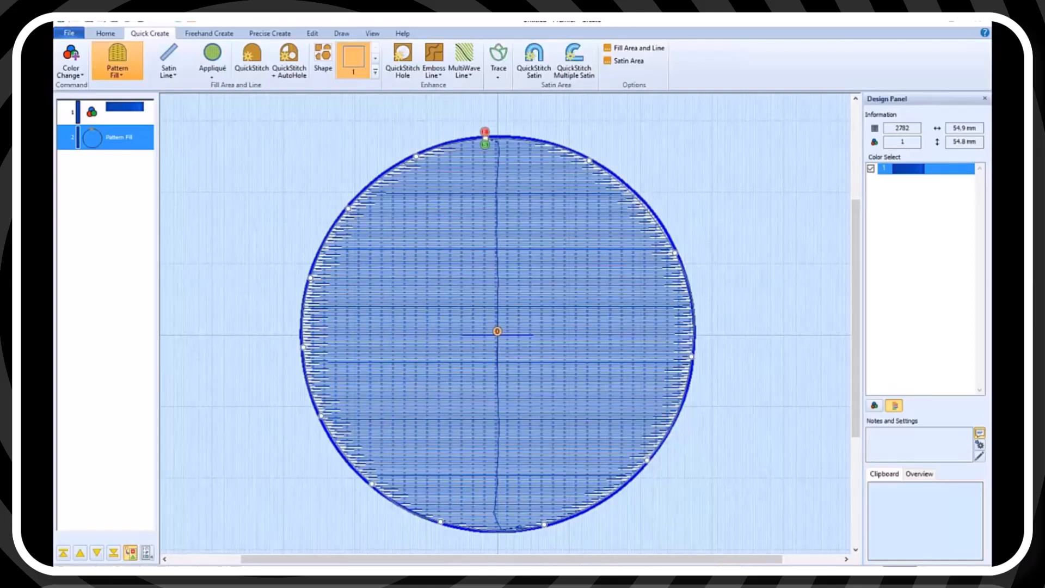
# Step: Set the density of the circle's pattern fill to 8
pyautogui.doubleClick(468, 257)
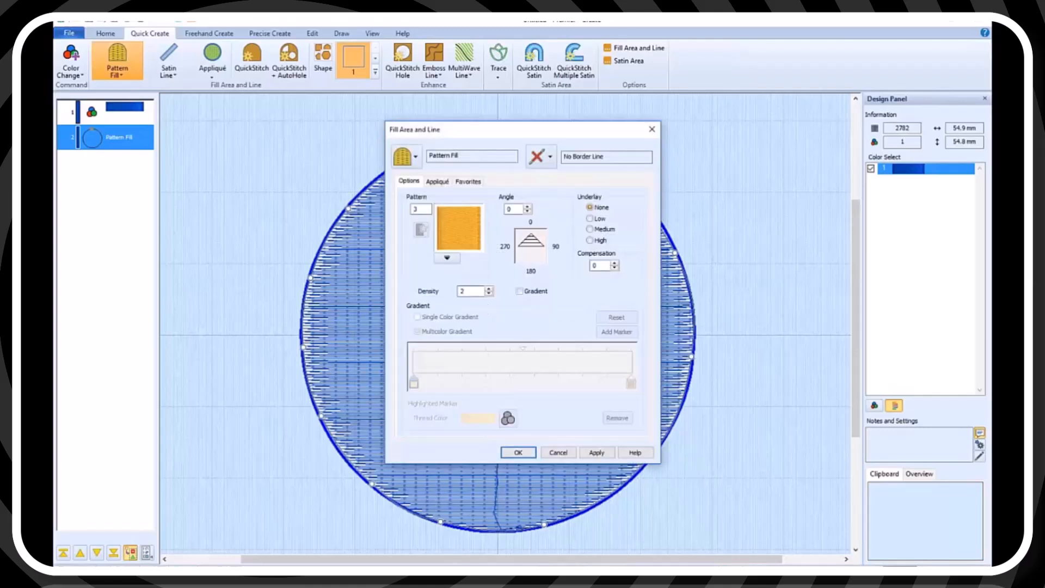
pyautogui.doubleClick(471, 292)
pyautogui.write('8')
pyautogui.click(518, 452)
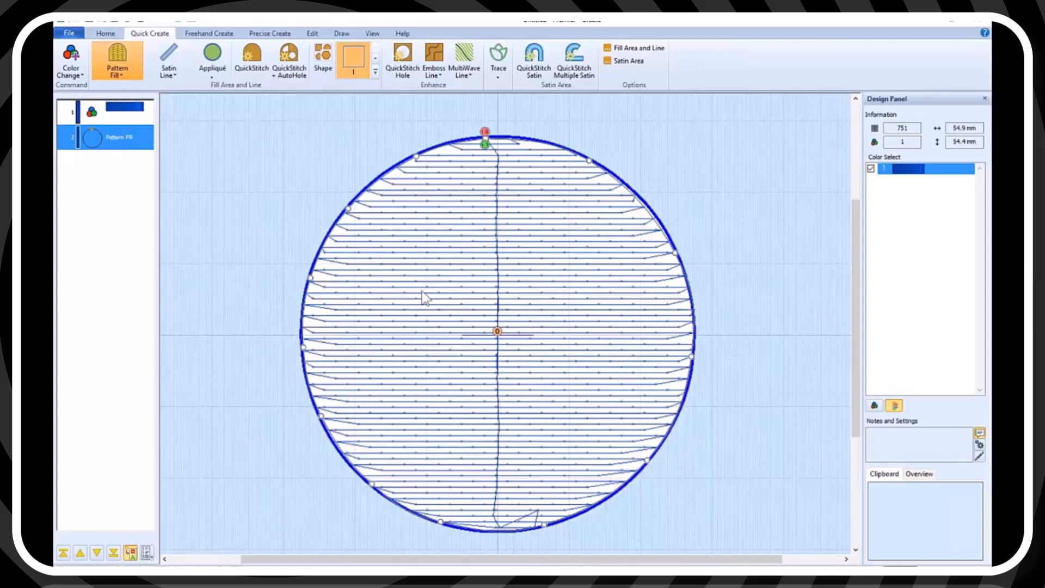
# Step: Try to set the compensation of the circle's pattern fill to 1000
pyautogui.doubleClick(518, 457)
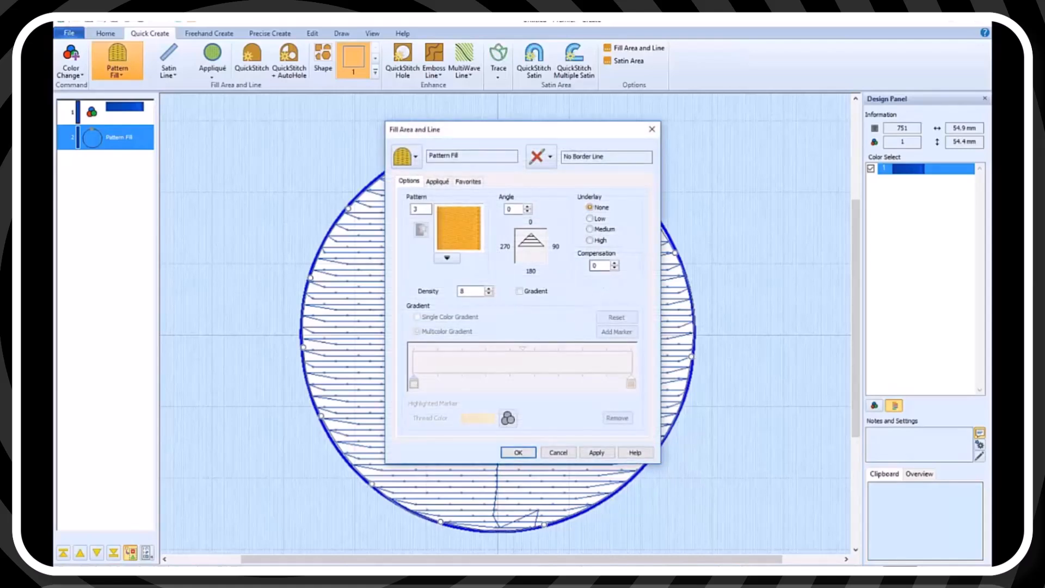
pyautogui.doubleClick(599, 267)
pyautogui.write('1000')
pyautogui.click(597, 452)
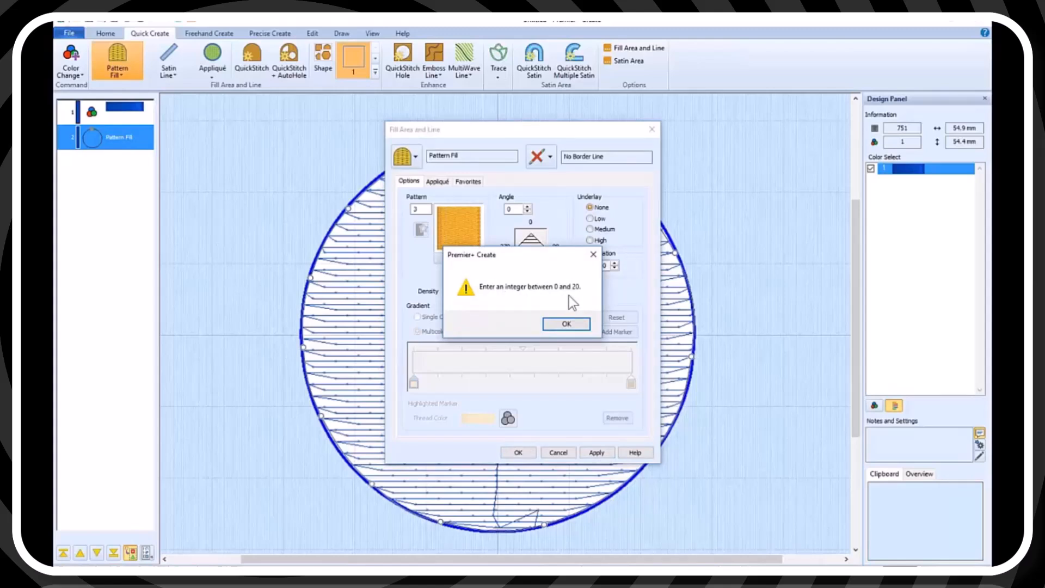
pyautogui.click(567, 324)
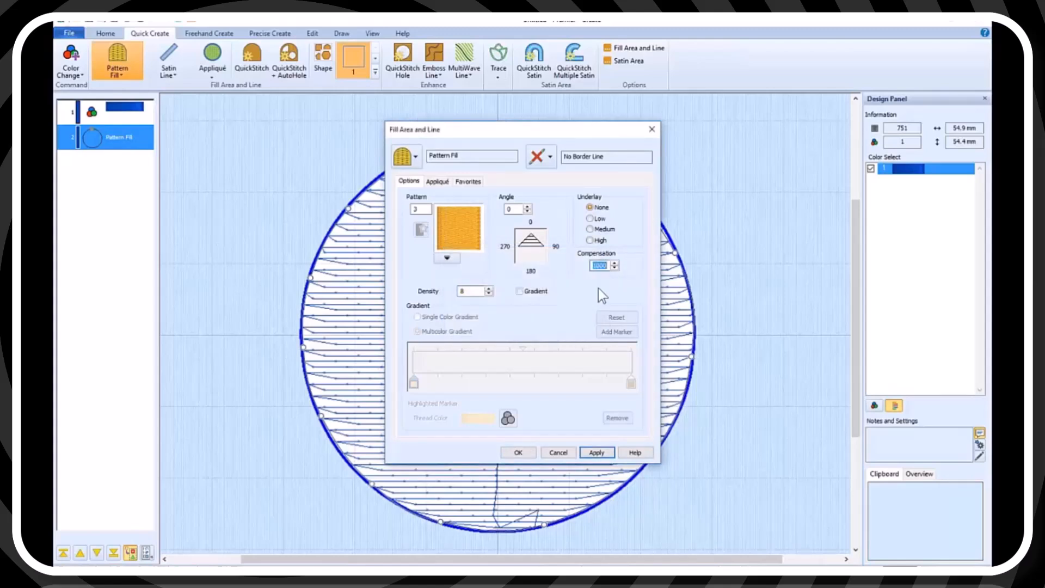
# Step: Set the fill's compensation to 20 and apply it with the settings dialog moved clear of the circle
pyautogui.write('20')
pyautogui.moveTo(495, 132); pyautogui.dragTo(831, 163)
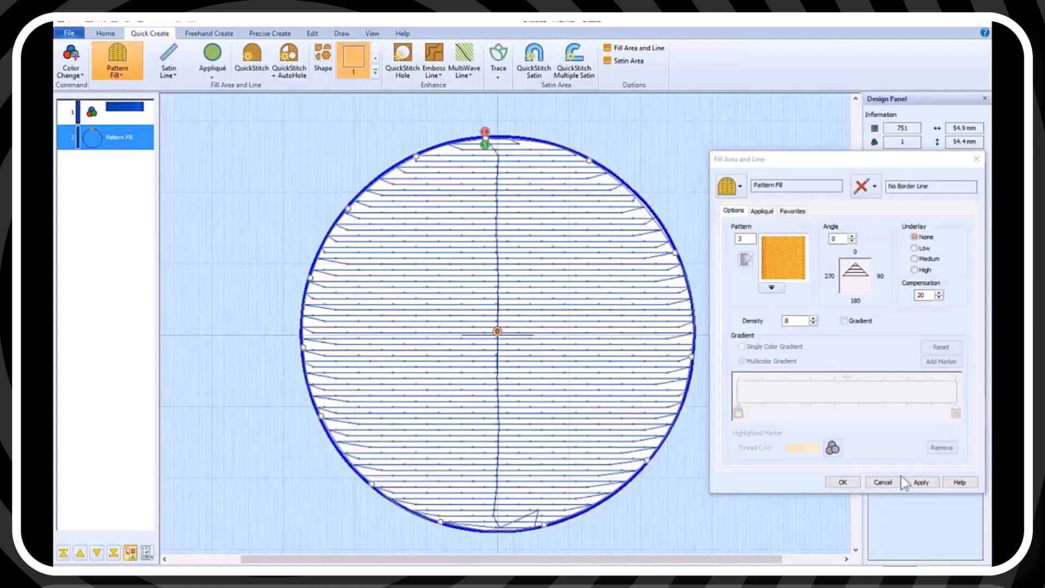
pyautogui.click(913, 481)
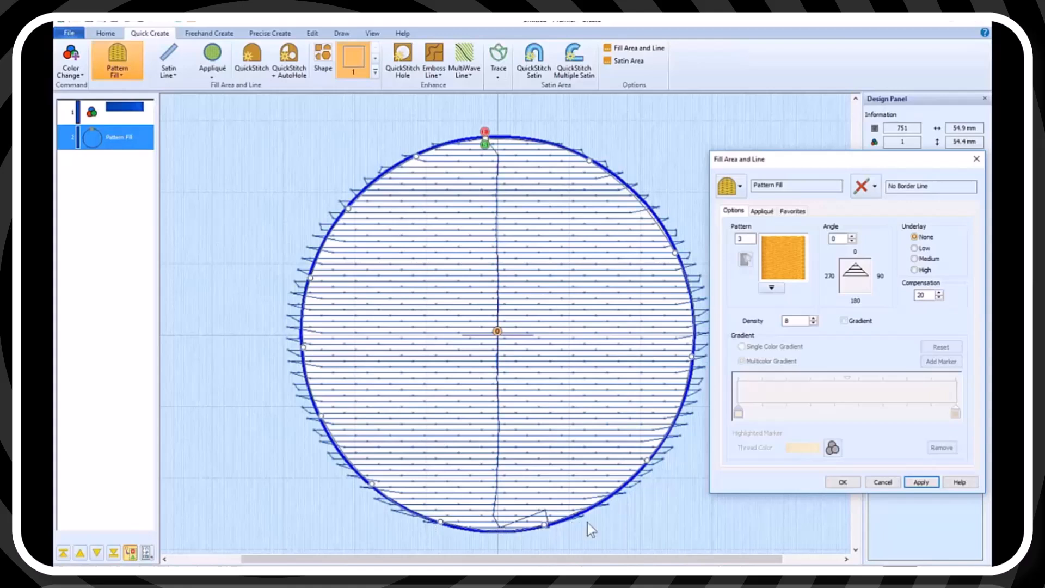
# Step: Draw freehand arrows pointing inward at both side edges of the circle and accept the fill settings
pyautogui.click(771, 274)
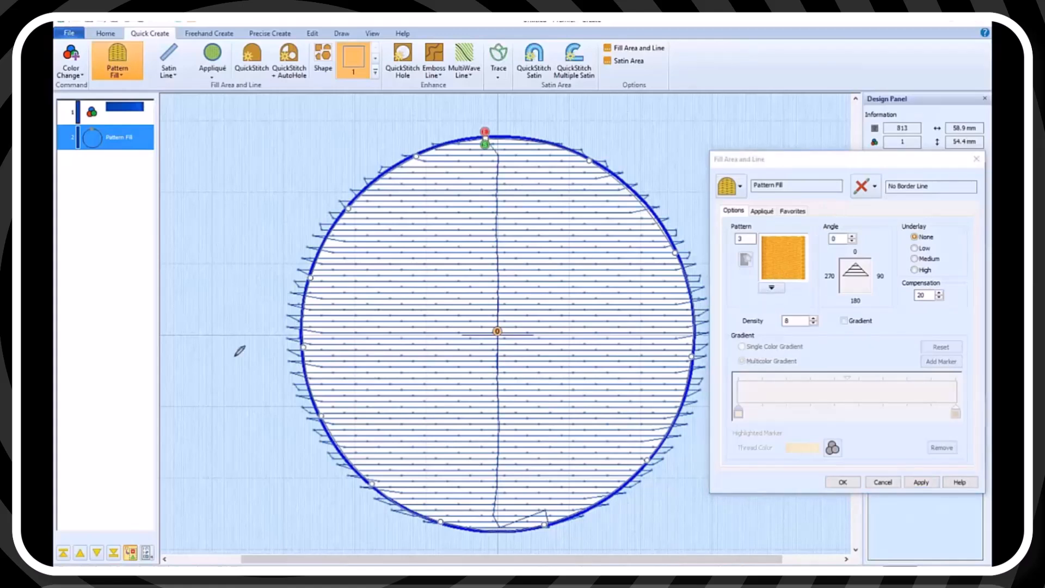
pyautogui.click(174, 336)
pyautogui.click(281, 328)
pyautogui.click(252, 300)
pyautogui.click(280, 328)
pyautogui.doubleClick(241, 349)
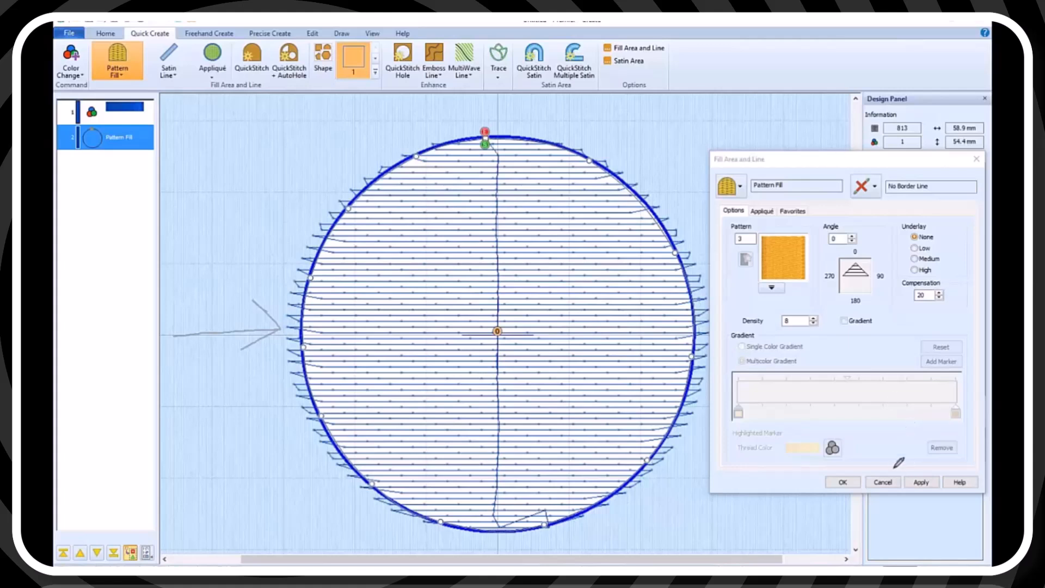
pyautogui.click(836, 485)
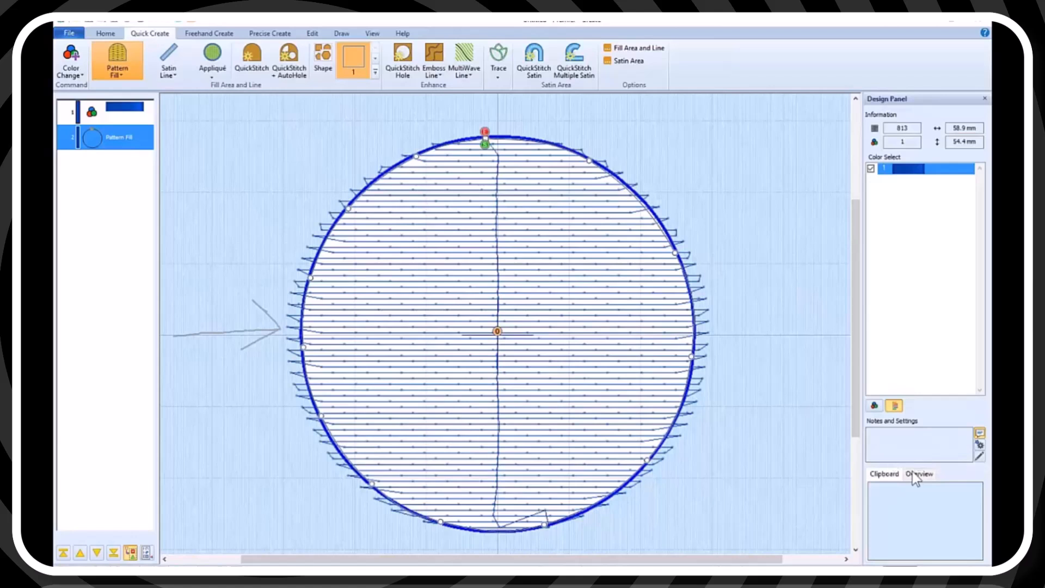
pyautogui.moveTo(837, 306)
pyautogui.mouseDown()
pyautogui.moveTo(726, 306)
pyautogui.moveTo(782, 294)
pyautogui.moveTo(730, 307)
pyautogui.moveTo(757, 328)
pyautogui.mouseUp()
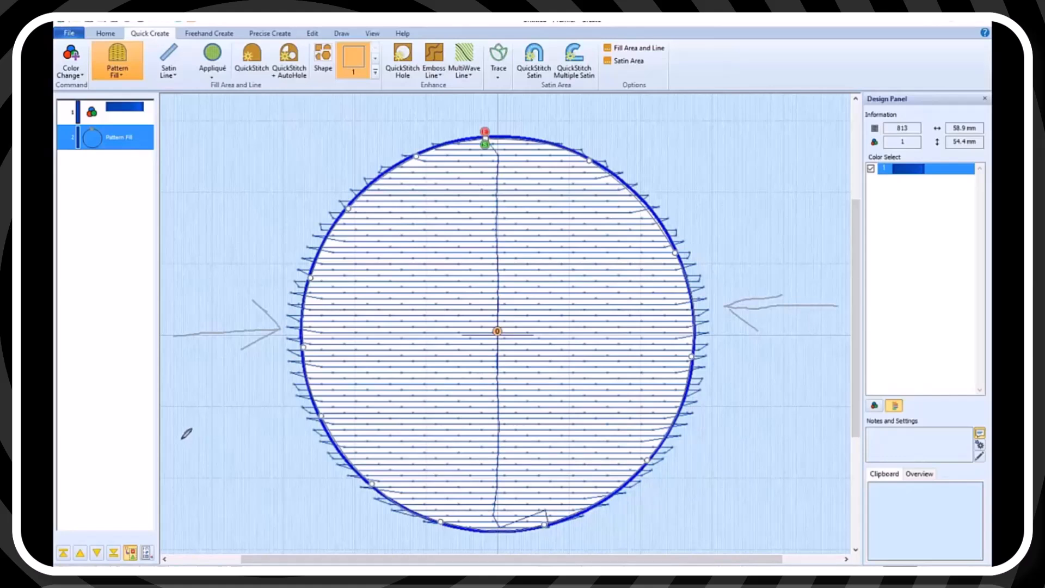
# Step: Handwrite the notes "COMP 20" and "FILL = 3" beside the circle's lower-left edge and draw a loop around them
pyautogui.moveTo(189, 429)
pyautogui.mouseDown()
pyautogui.moveTo(209, 447)
pyautogui.moveTo(204, 424)
pyautogui.moveTo(226, 434)
pyautogui.moveTo(234, 425)
pyautogui.moveTo(236, 438)
pyautogui.moveTo(262, 425)
pyautogui.moveTo(233, 466)
pyautogui.moveTo(264, 447)
pyautogui.mouseUp()
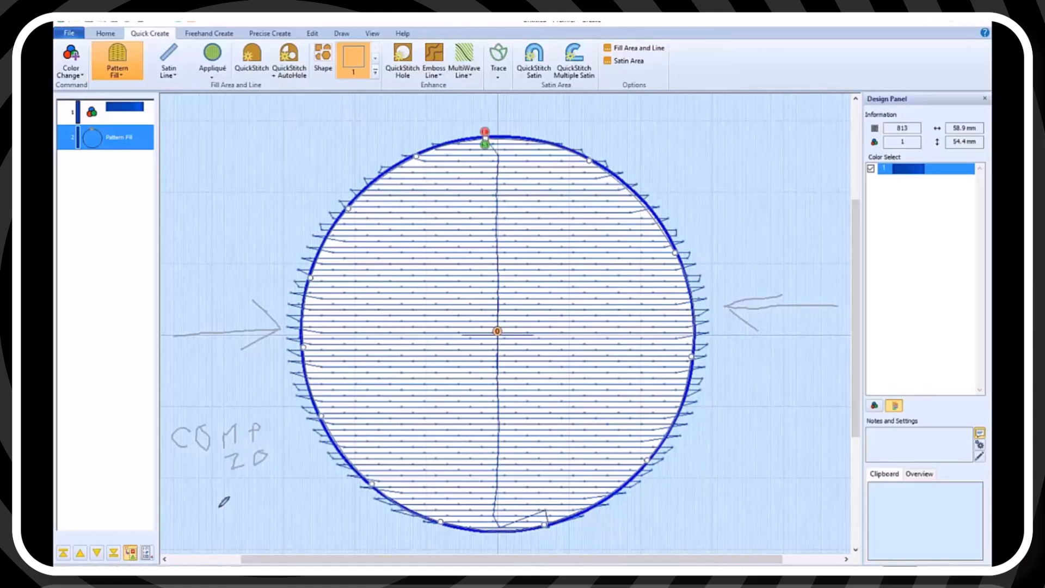
pyautogui.moveTo(214, 516)
pyautogui.mouseDown()
pyautogui.moveTo(214, 487)
pyautogui.moveTo(229, 492)
pyautogui.moveTo(217, 501)
pyautogui.moveTo(235, 503)
pyautogui.moveTo(264, 489)
pyautogui.moveTo(264, 510)
pyautogui.moveTo(257, 507)
pyautogui.moveTo(327, 481)
pyautogui.moveTo(314, 488)
pyautogui.moveTo(311, 516)
pyautogui.mouseUp()
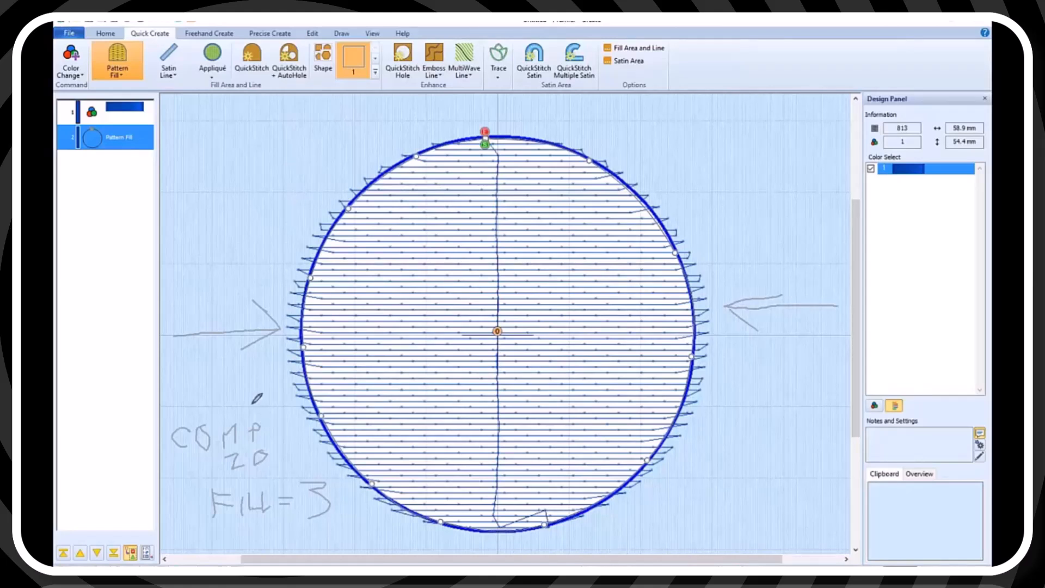
pyautogui.moveTo(269, 407)
pyautogui.mouseDown()
pyautogui.moveTo(205, 399)
pyautogui.moveTo(162, 429)
pyautogui.moveTo(185, 483)
pyautogui.moveTo(255, 528)
pyautogui.moveTo(294, 528)
pyautogui.moveTo(358, 495)
pyautogui.moveTo(293, 445)
pyautogui.moveTo(268, 401)
pyautogui.mouseUp()
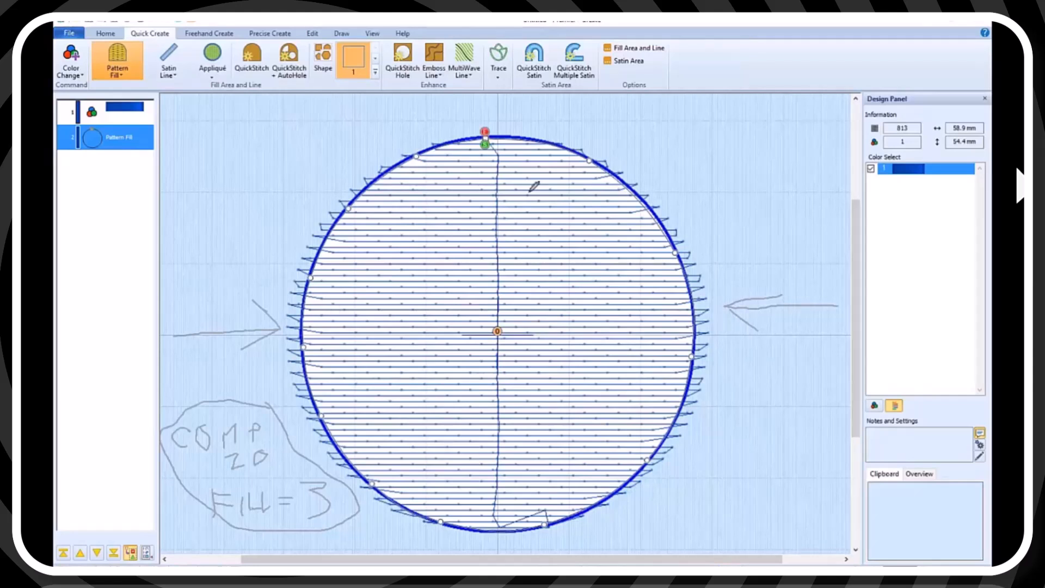
# Step: Clear the handwritten annotations around the circle and switch the design display to 3D View
pyautogui.press('Escape')
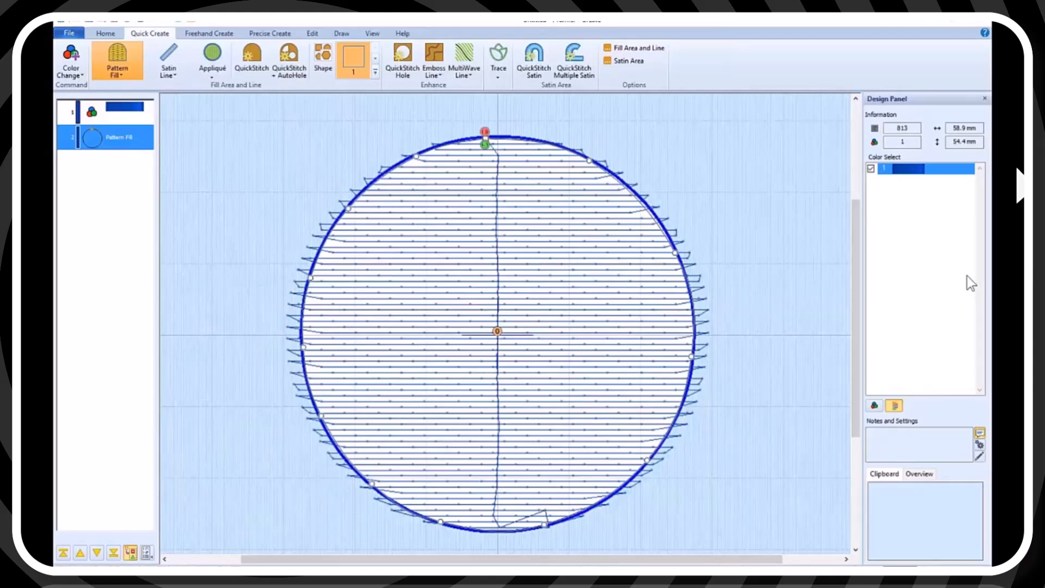
pyautogui.rightClick(780, 433)
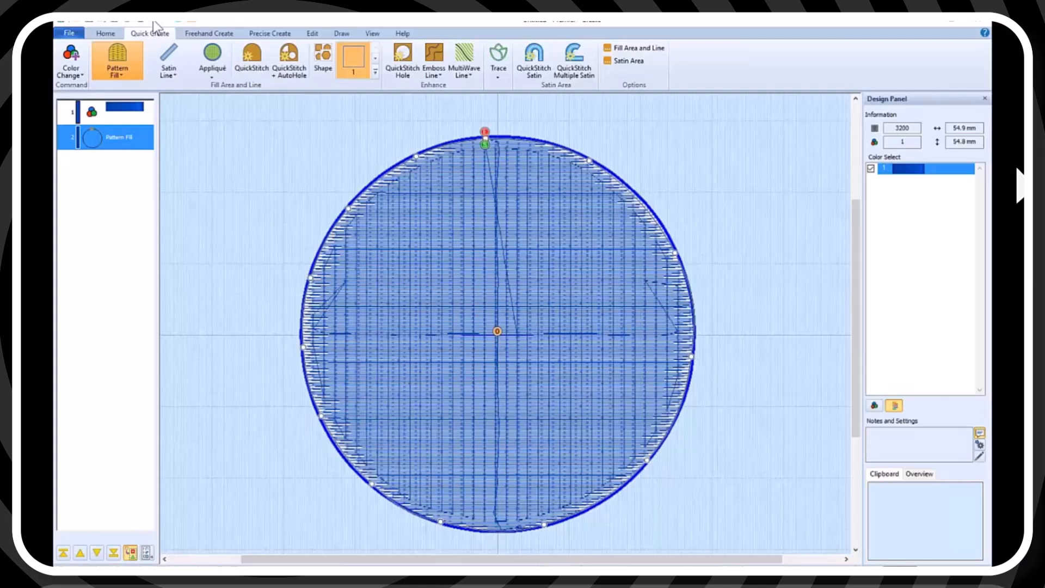
pyautogui.click(374, 33)
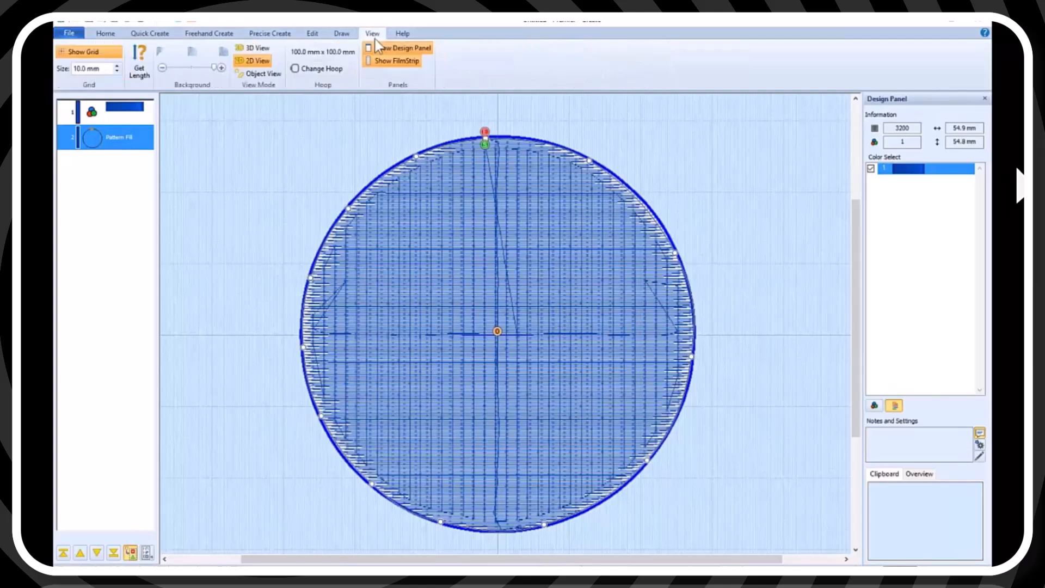
pyautogui.click(258, 50)
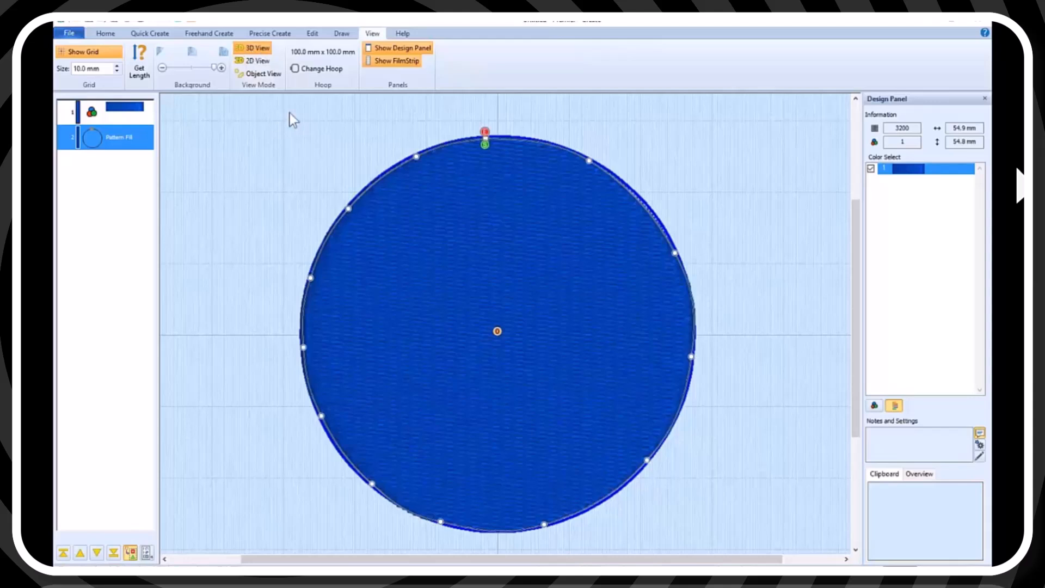
# Step: Preview the filled circle in Life View at 281% zoom with a slight tilt, and close the preview
pyautogui.click(180, 22)
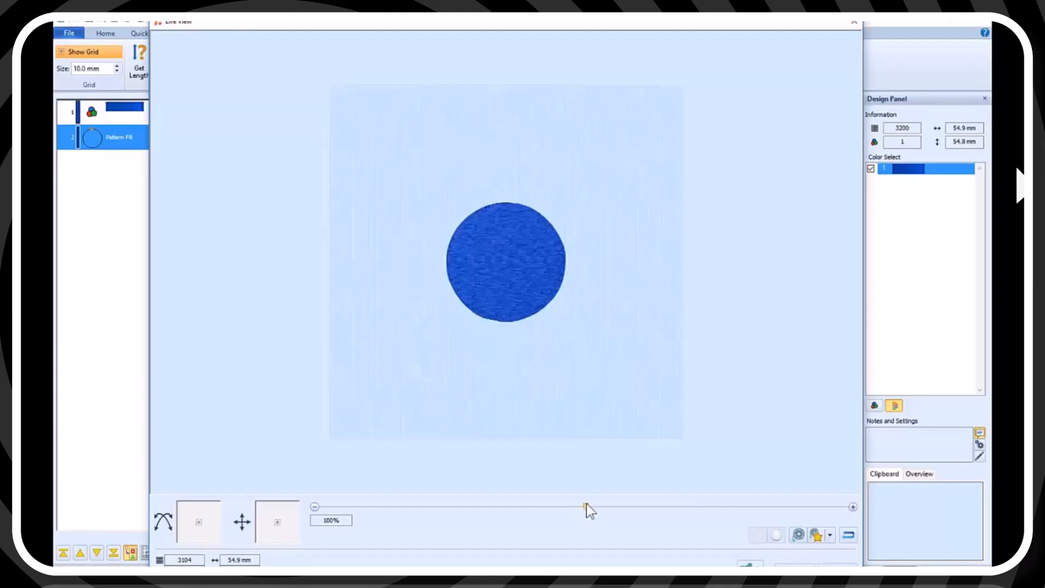
pyautogui.moveTo(586, 504); pyautogui.dragTo(785, 498)
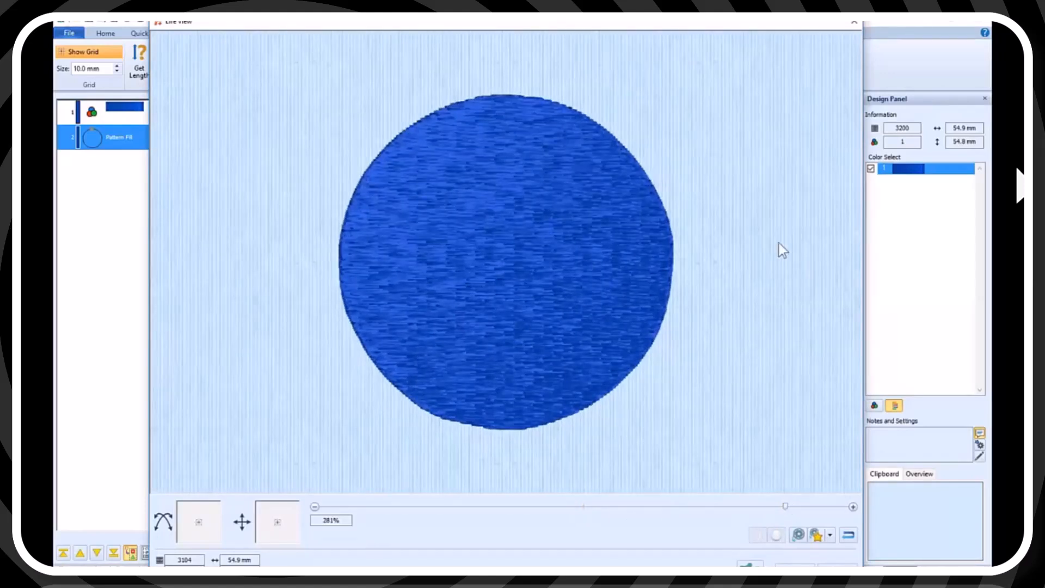
pyautogui.moveTo(782, 250)
pyautogui.mouseDown()
pyautogui.moveTo(749, 296)
pyautogui.moveTo(769, 244)
pyautogui.moveTo(776, 256)
pyautogui.mouseUp()
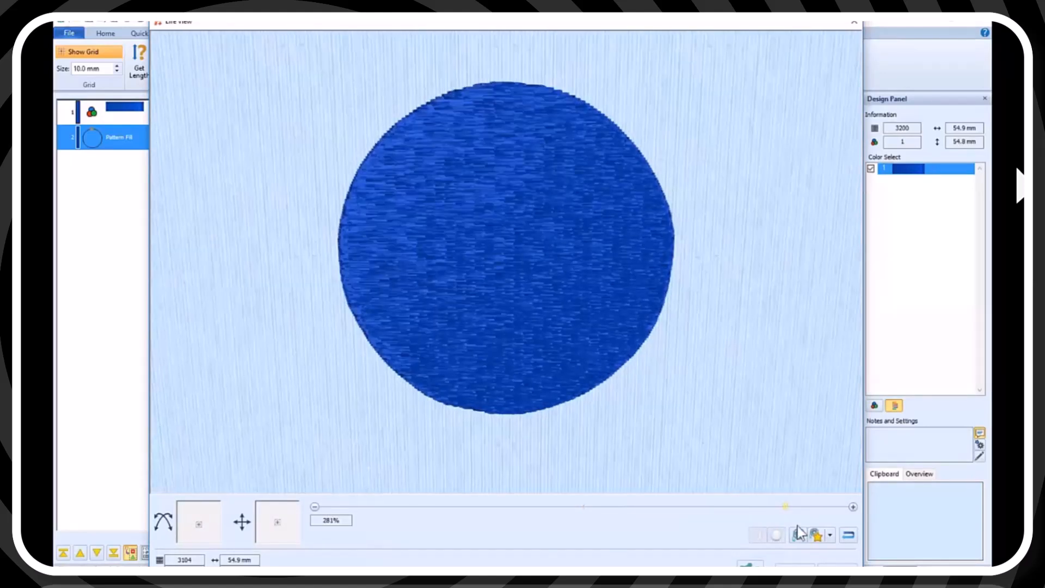
pyautogui.click(784, 564)
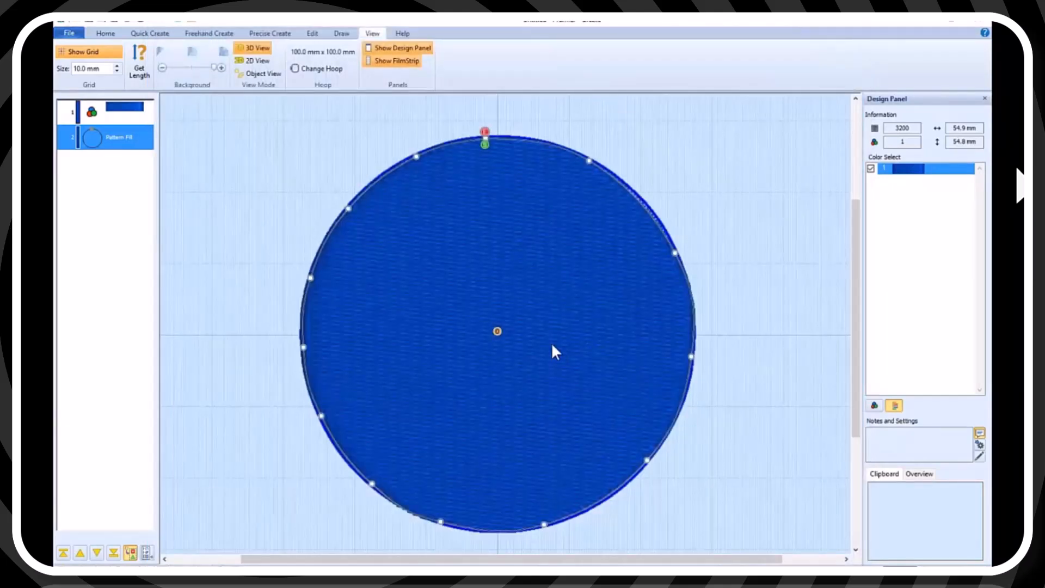
# Step: Set the circle's pattern fill compensation to 20, apply it with the settings dialog moved off the circle, and accept
pyautogui.doubleClick(552, 345)
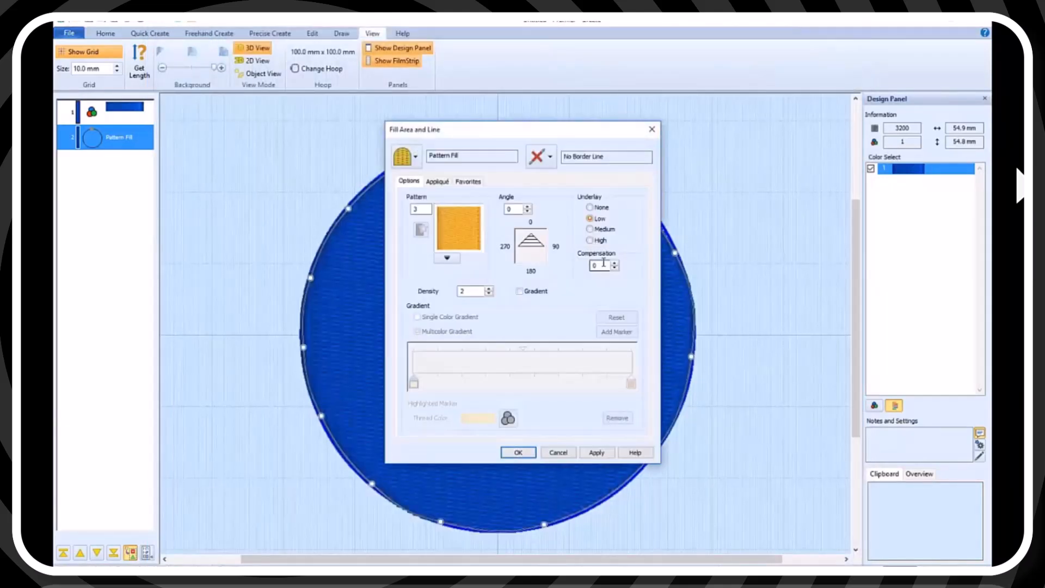
pyautogui.doubleClick(601, 265)
pyautogui.write('20')
pyautogui.moveTo(475, 130); pyautogui.dragTo(792, 177)
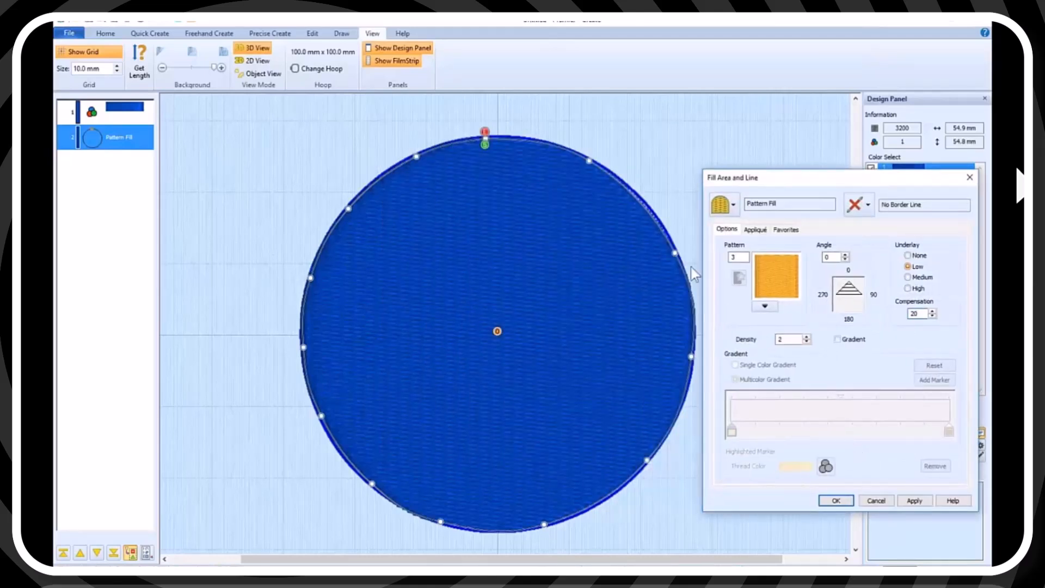
pyautogui.click(915, 501)
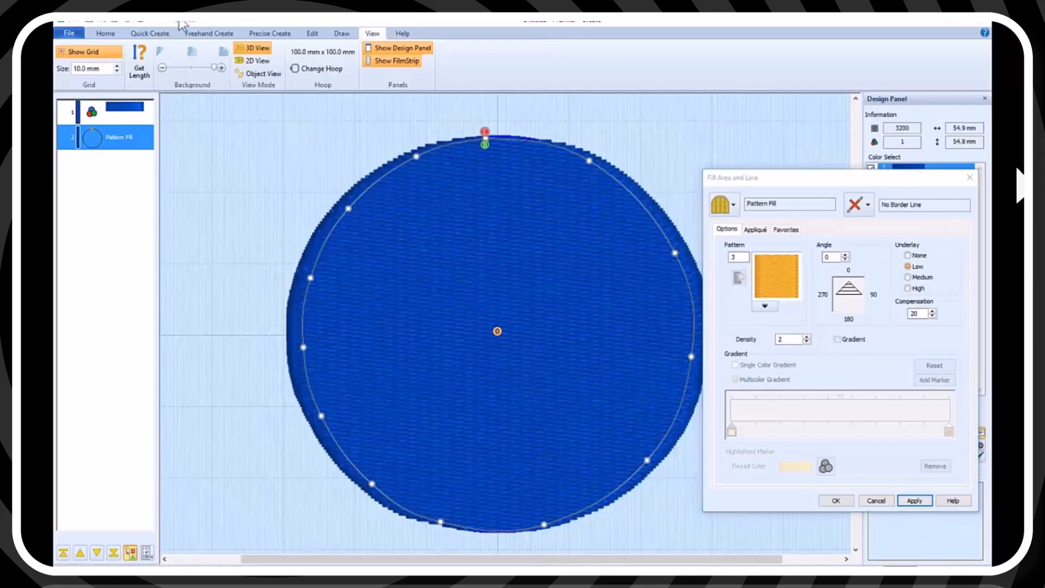
pyautogui.click(841, 498)
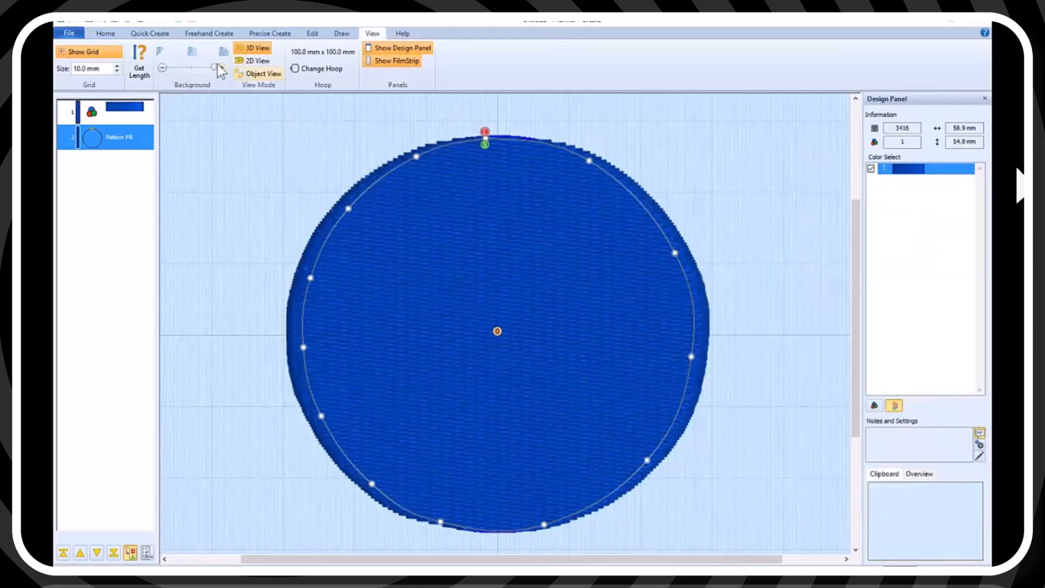
# Step: Preview the compensated circle in Life View, draw freehand arrows pointing inward at both its side edges, and close the preview
pyautogui.click(179, 22)
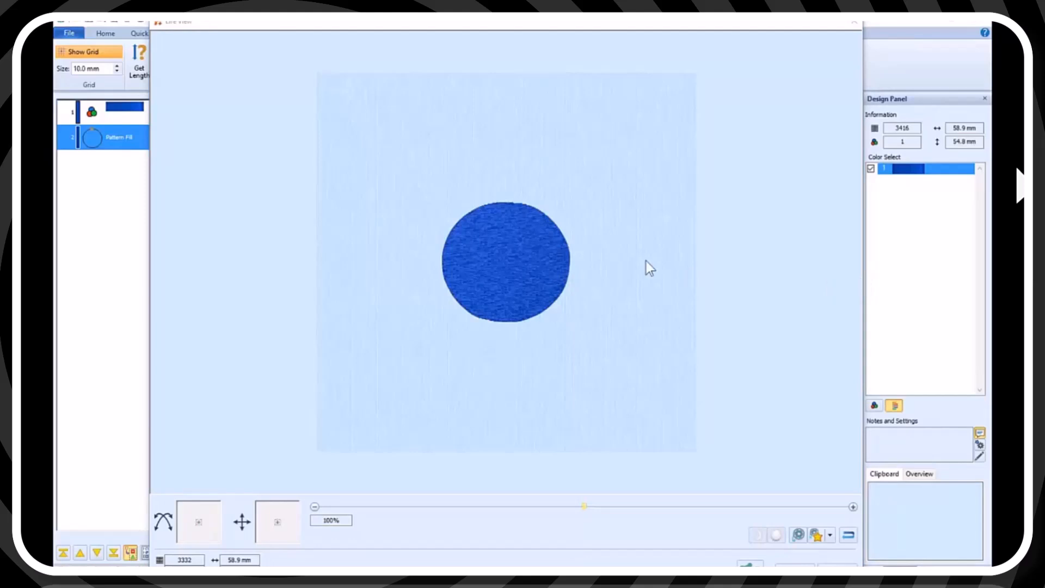
pyautogui.moveTo(672, 252)
pyautogui.mouseDown()
pyautogui.moveTo(577, 246)
pyautogui.moveTo(599, 239)
pyautogui.moveTo(579, 247)
pyautogui.moveTo(601, 261)
pyautogui.mouseUp()
pyautogui.moveTo(356, 271)
pyautogui.mouseDown()
pyautogui.moveTo(438, 271)
pyautogui.moveTo(410, 259)
pyautogui.moveTo(437, 272)
pyautogui.moveTo(418, 285)
pyautogui.mouseUp()
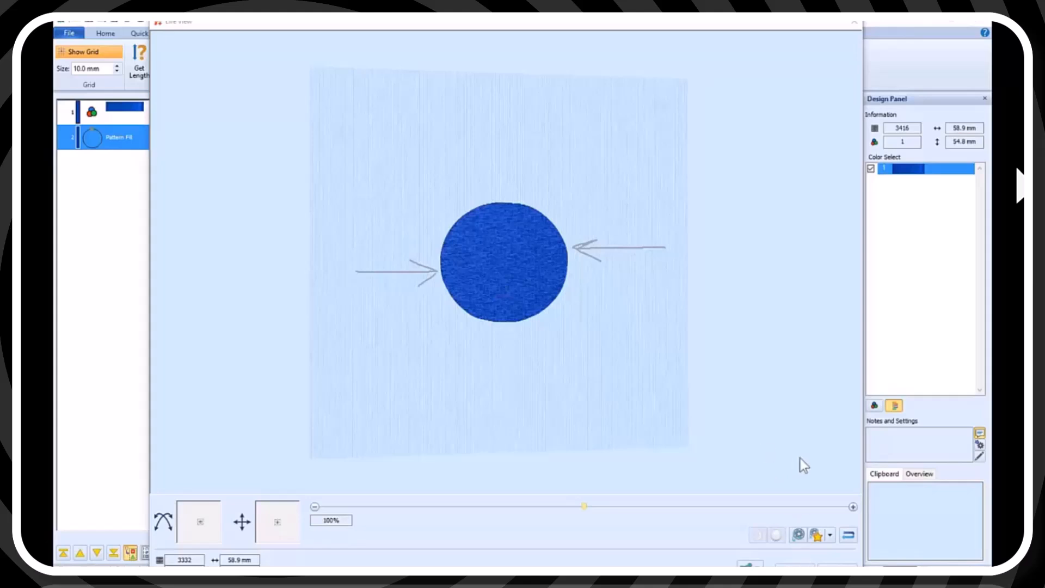
pyautogui.click(790, 562)
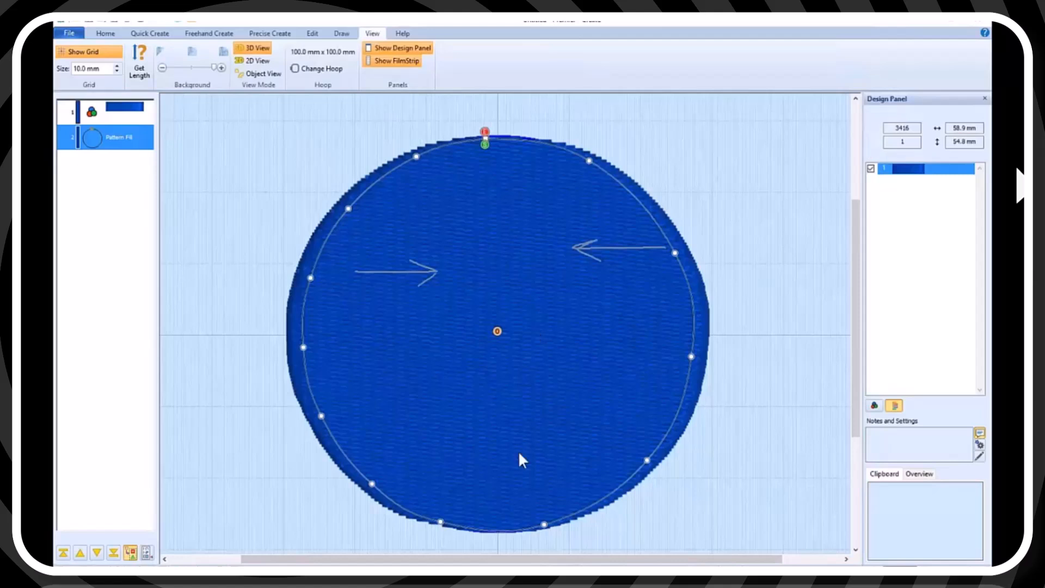
# Step: Add a Triple Stitch border line to the circle's pattern fill
pyautogui.doubleClick(533, 326)
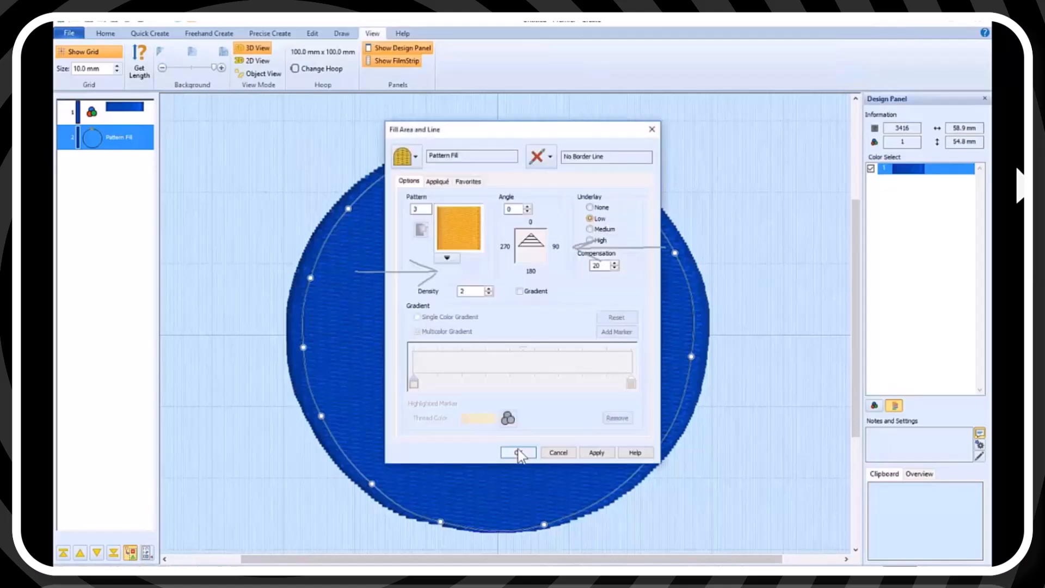
pyautogui.click(554, 163)
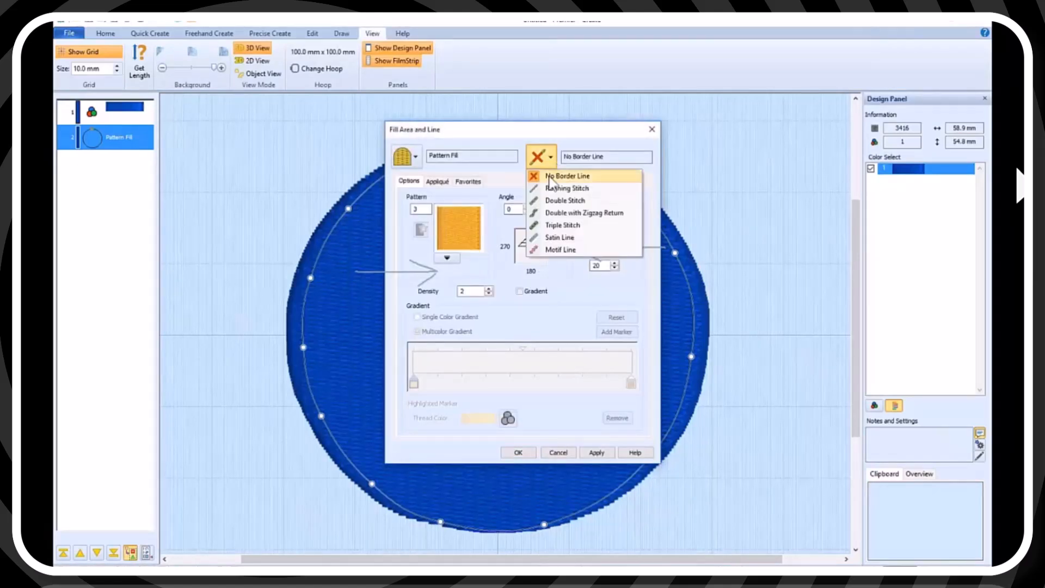
pyautogui.click(556, 226)
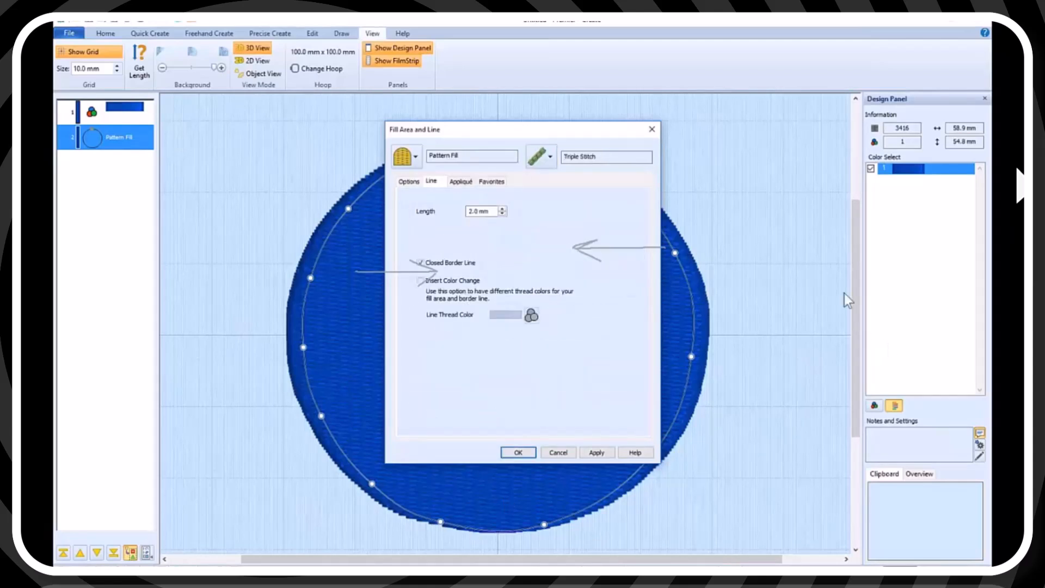
# Step: Clear the arrow annotations, enable Insert Color Change for the border line with a yellow thread, and accept the settings
pyautogui.click(964, 286)
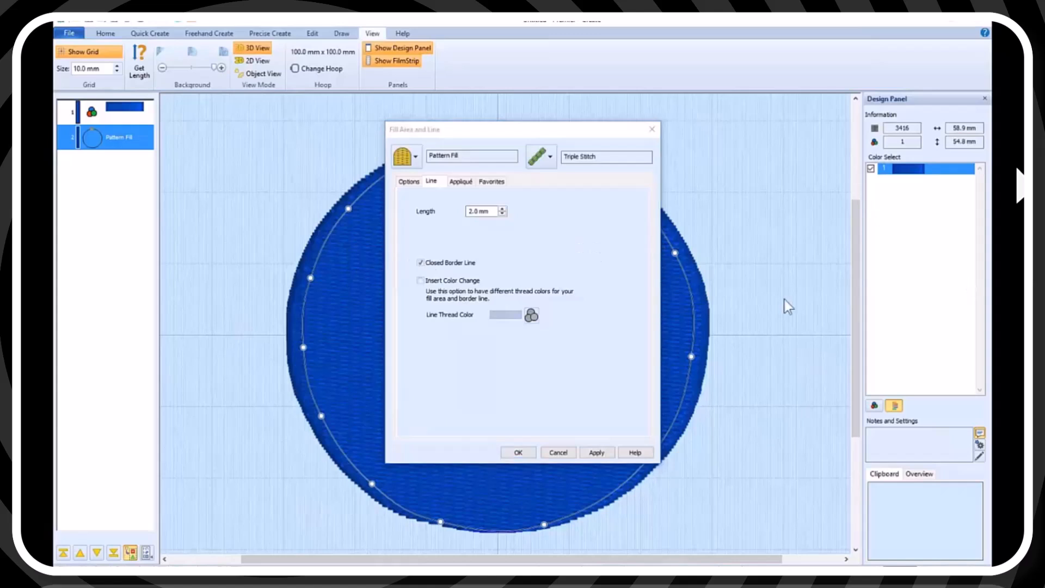
pyautogui.click(421, 280)
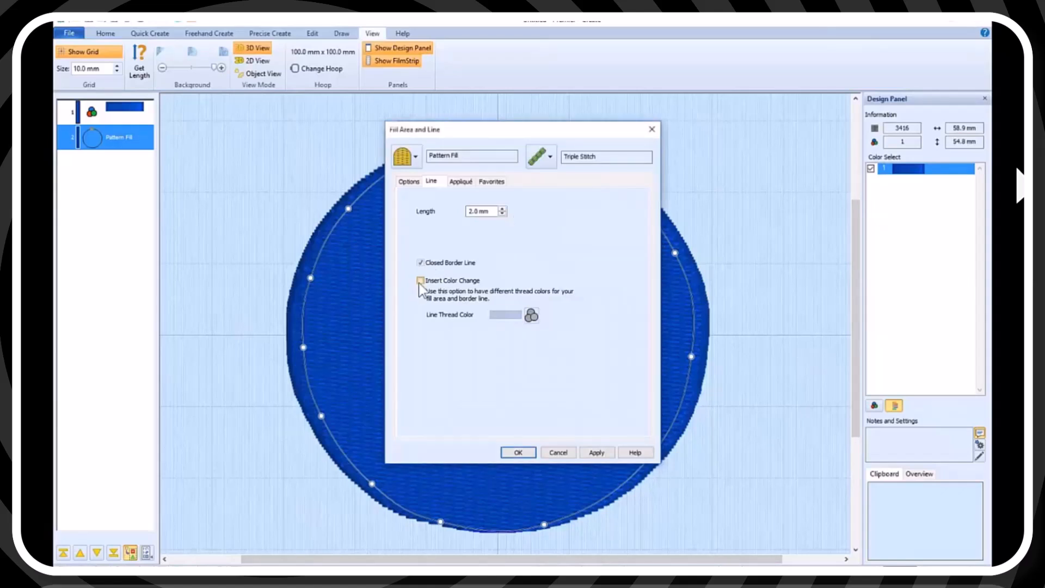
pyautogui.click(531, 315)
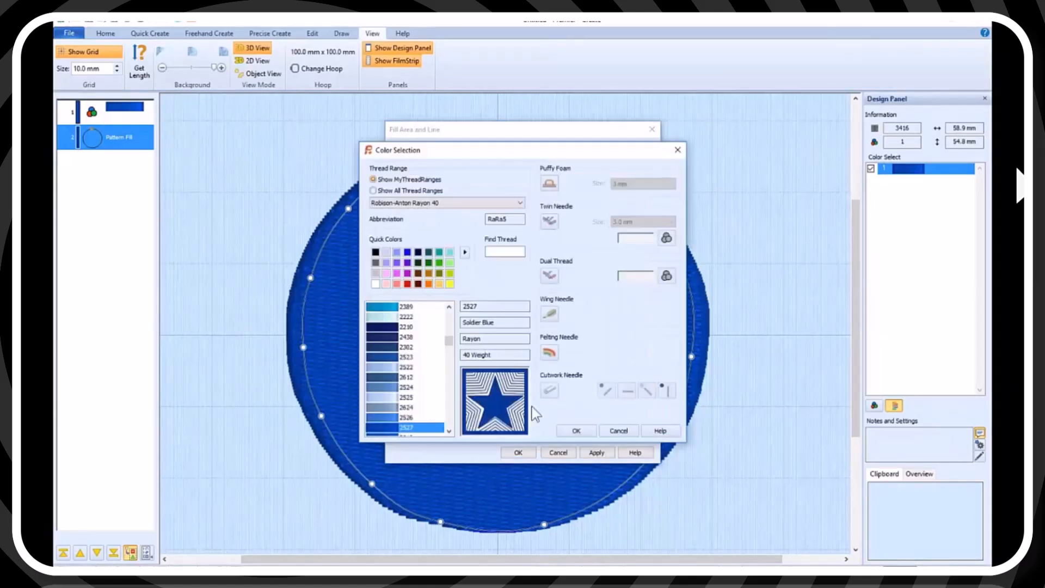
pyautogui.click(449, 283)
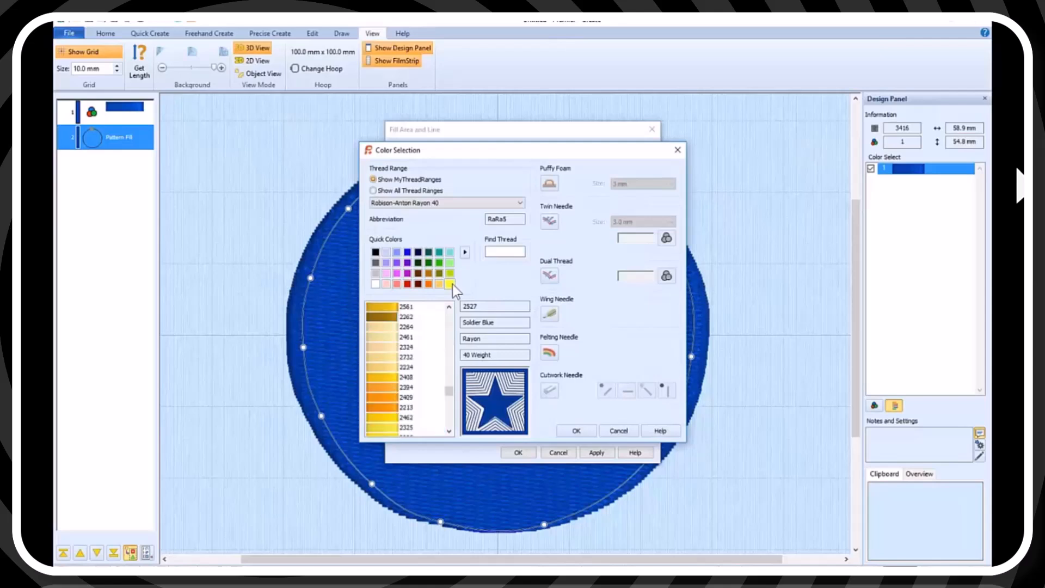
pyautogui.click(576, 430)
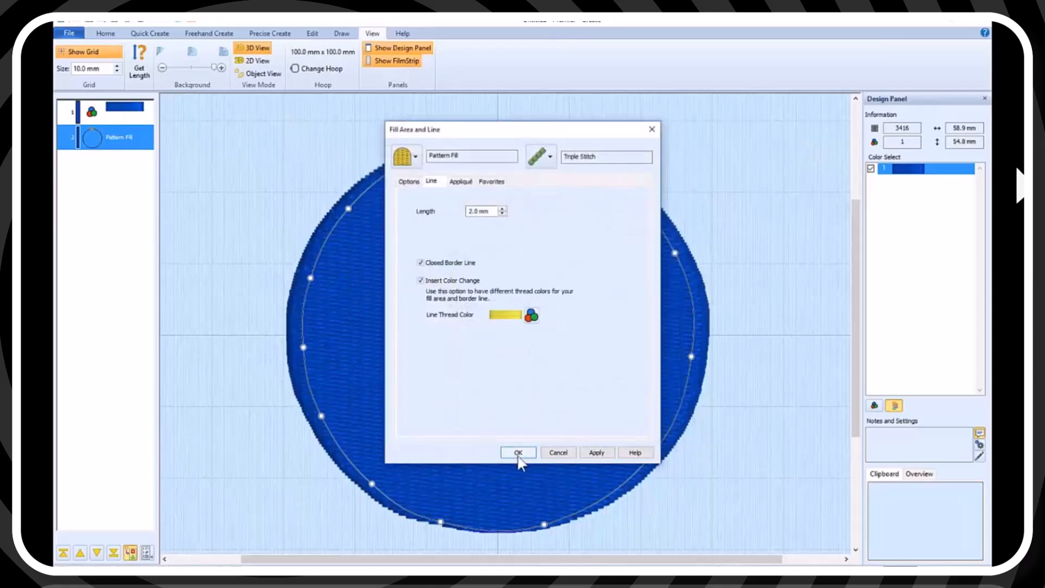
pyautogui.click(518, 453)
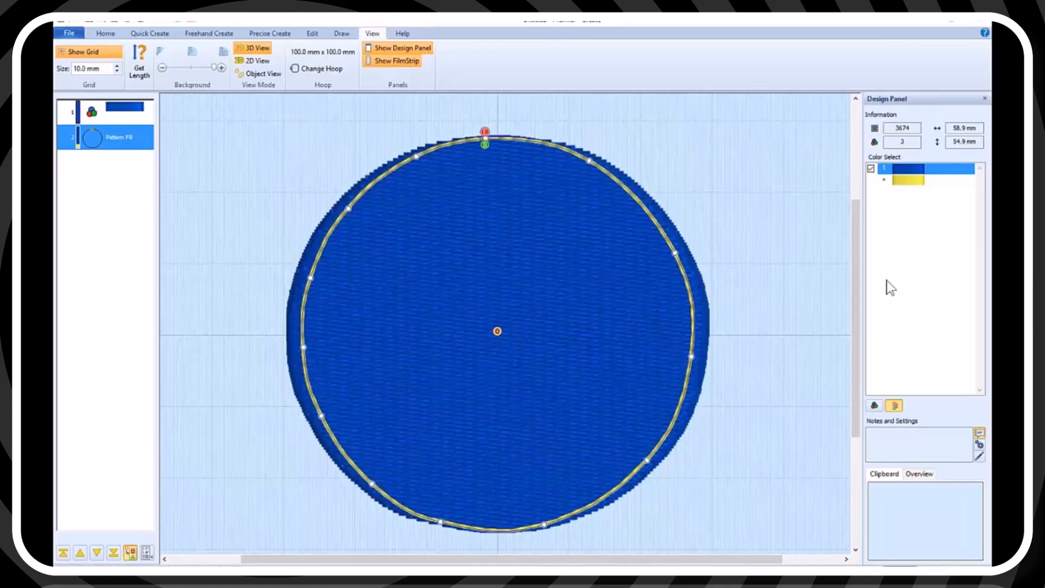
# Step: Draw freehand arrows pointing inward at both sides of the yellow-bordered circle
pyautogui.moveTo(815, 326); pyautogui.dragTo(725, 330)
pyautogui.moveTo(725, 329)
pyautogui.mouseDown()
pyautogui.moveTo(748, 313)
pyautogui.moveTo(749, 347)
pyautogui.mouseUp()
pyautogui.moveTo(184, 337); pyautogui.dragTo(277, 335)
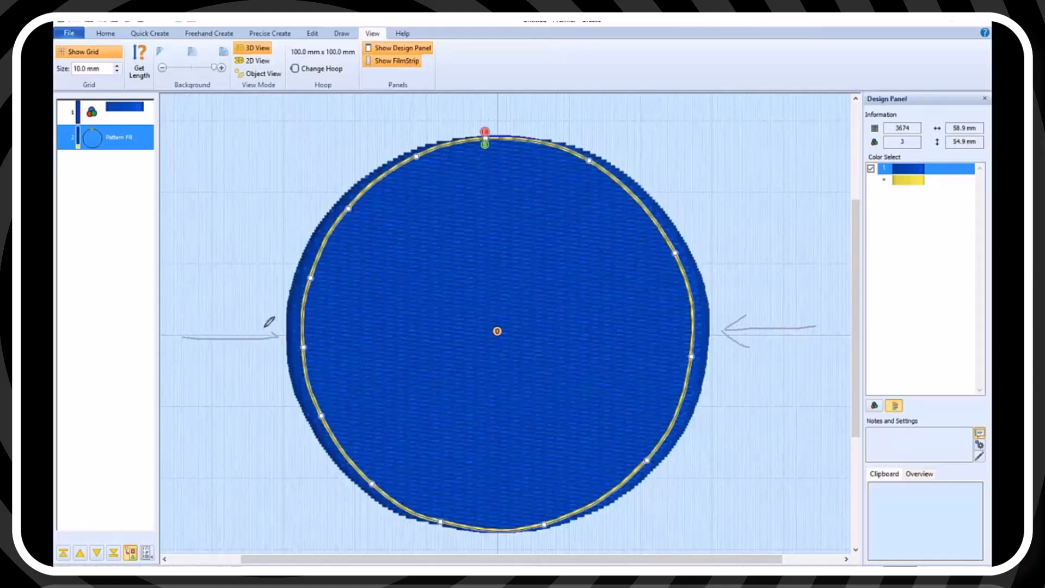
pyautogui.moveTo(229, 311)
pyautogui.mouseDown()
pyautogui.moveTo(278, 335)
pyautogui.moveTo(250, 362)
pyautogui.mouseUp()
# Step: Set the circle's pattern fill compensation to 12, and reopen the fill settings to review them without making changes
pyautogui.doubleClick(471, 249)
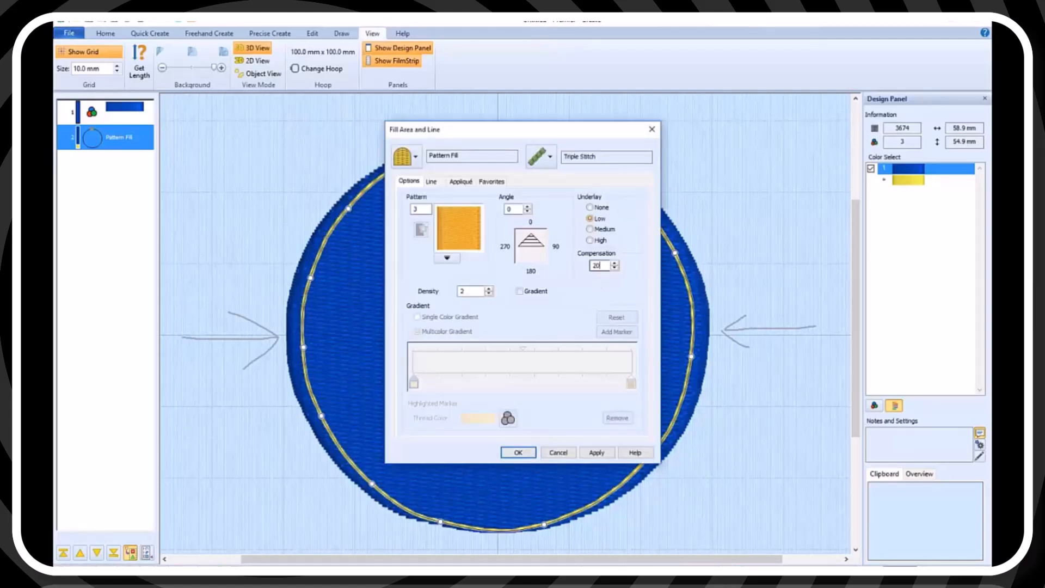
pyautogui.moveTo(601, 266); pyautogui.dragTo(593, 268)
pyautogui.write('12')
pyautogui.click(517, 452)
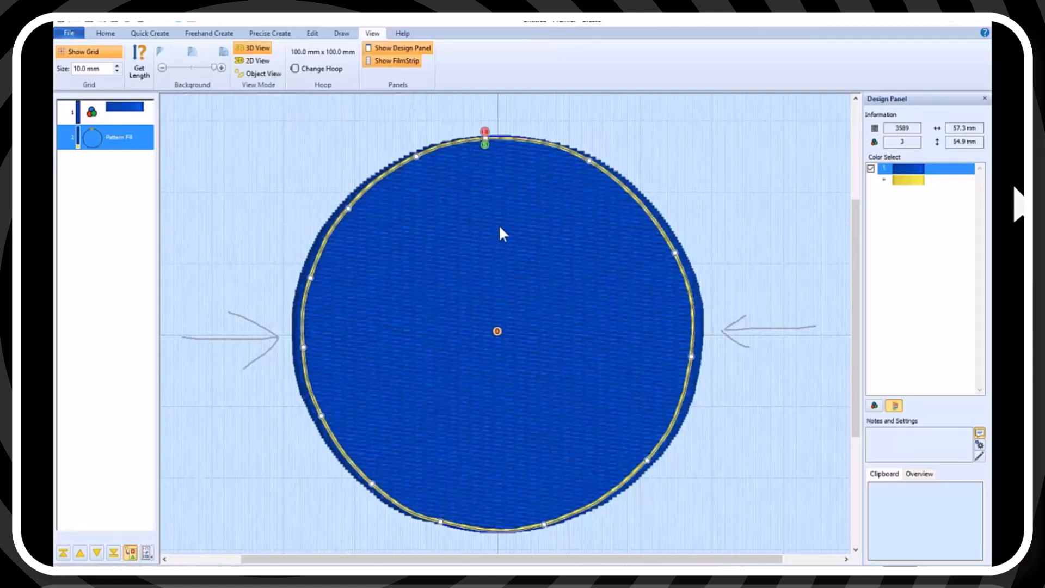
pyautogui.doubleClick(514, 253)
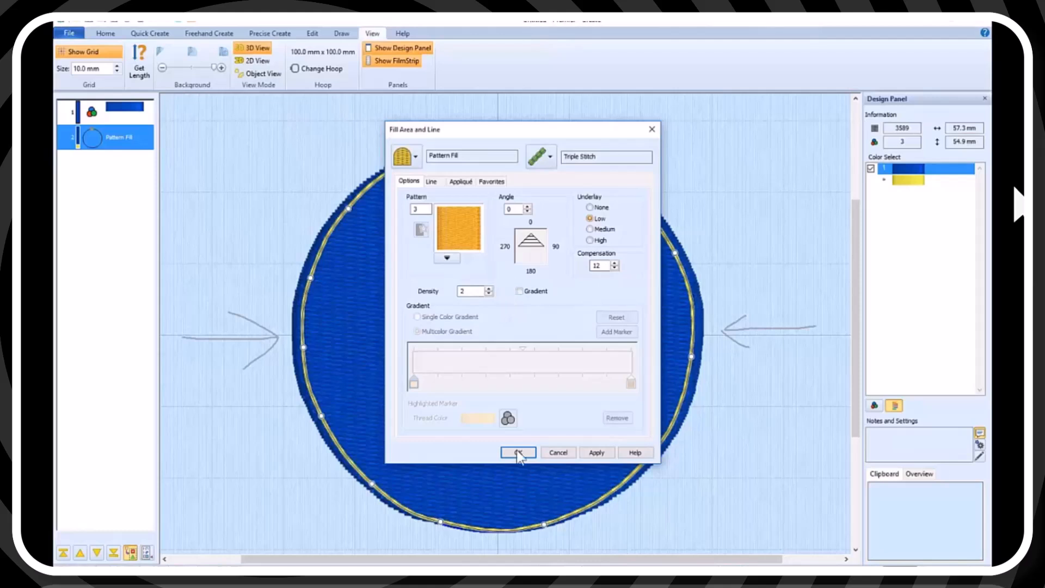
pyautogui.click(558, 453)
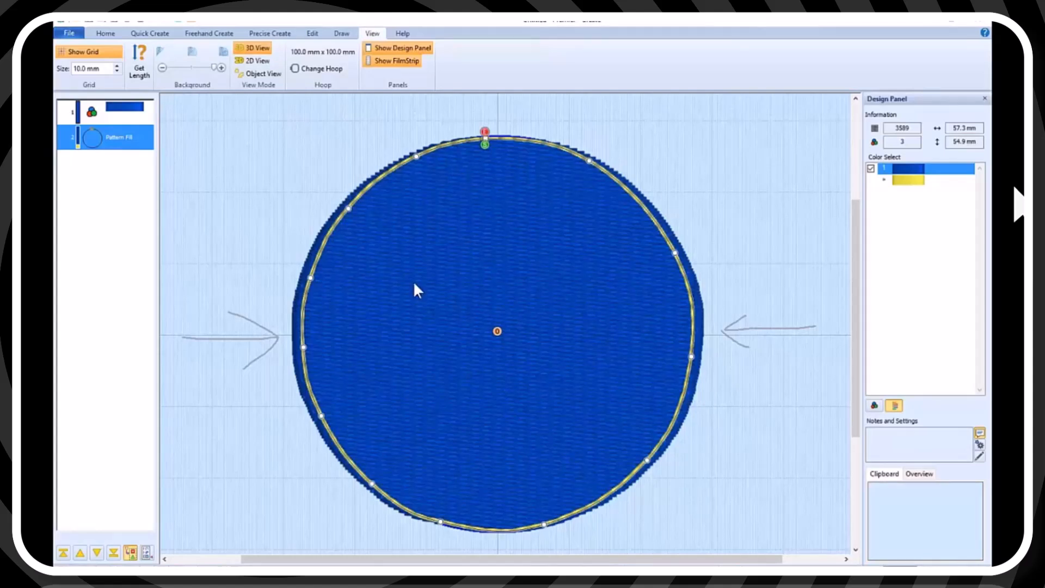
# Step: Start a new design with the ExpressDesign Wizard
pyautogui.click(69, 33)
pyautogui.click(88, 50)
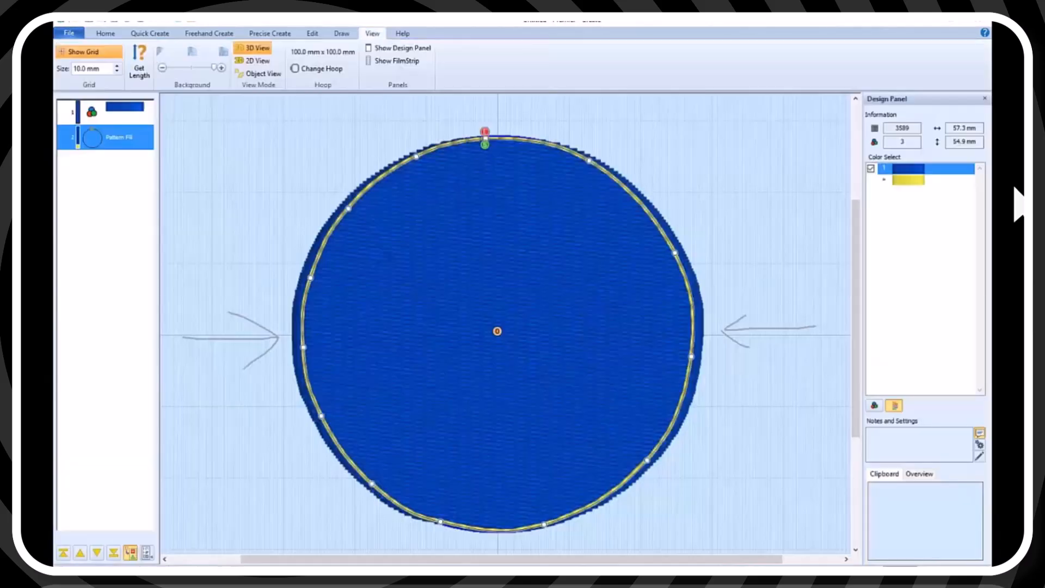
pyautogui.click(541, 325)
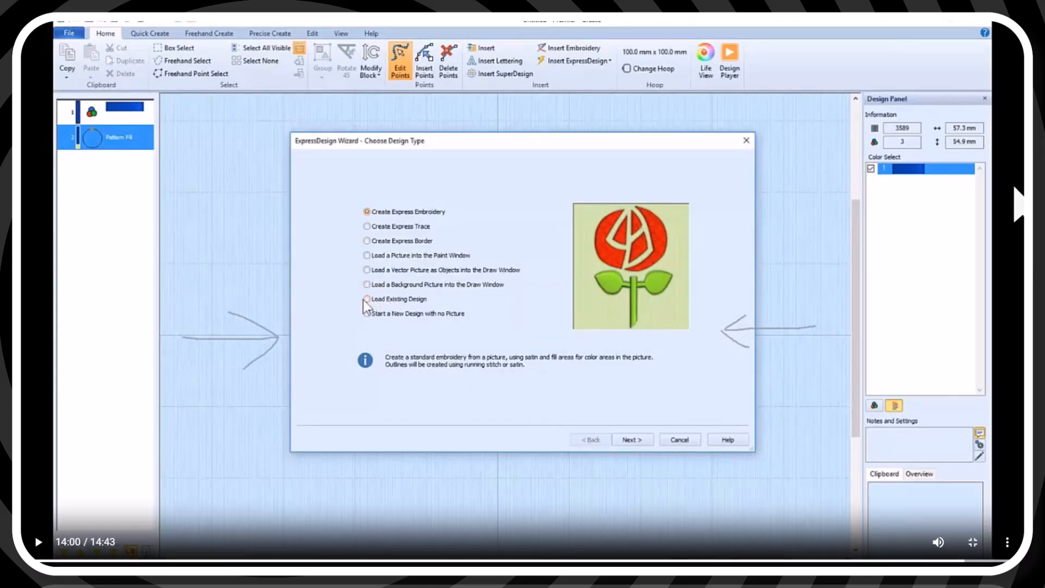
pyautogui.click(40, 544)
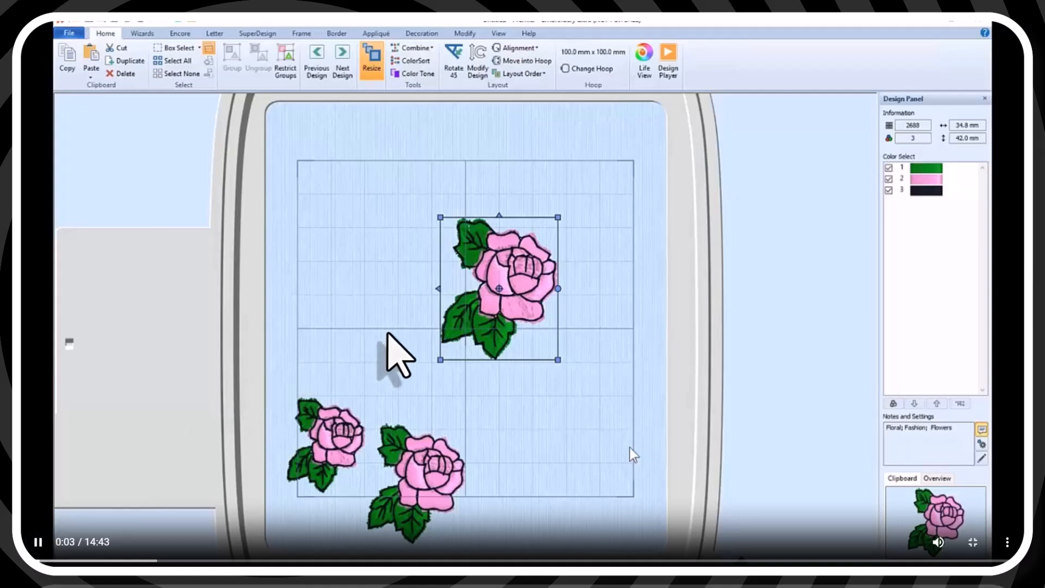
pyautogui.click(625, 330)
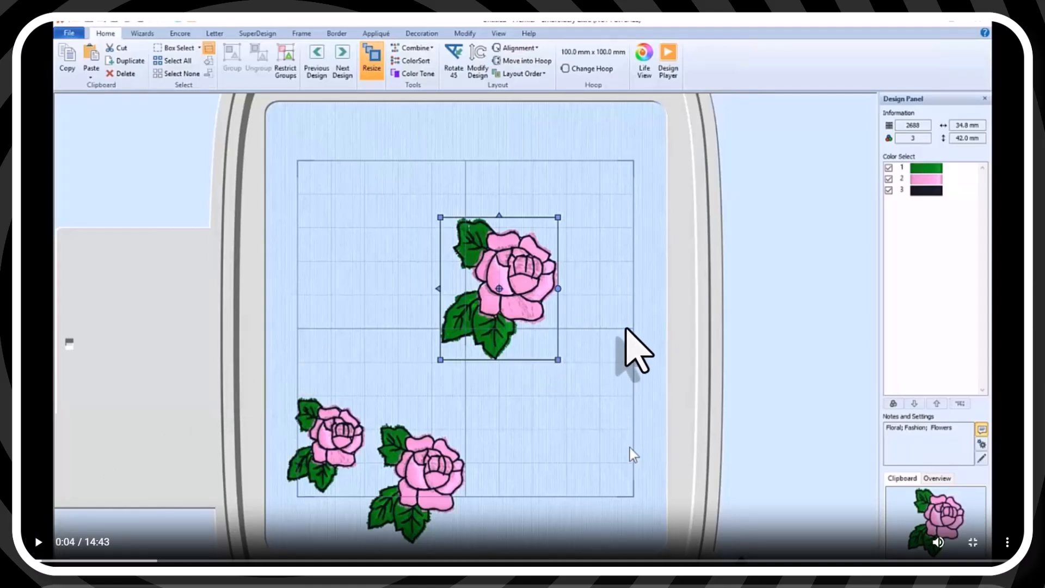